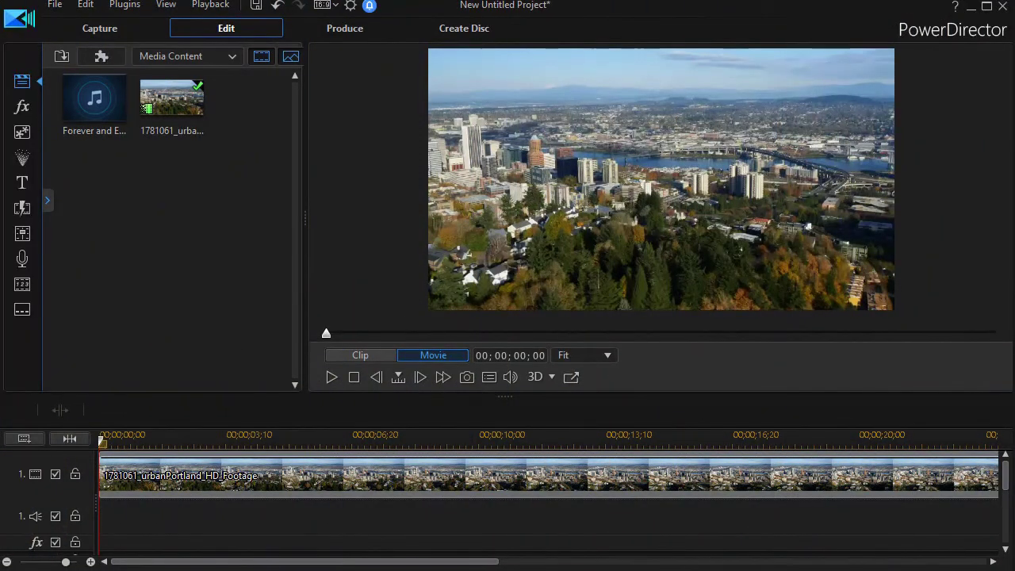
Preview the Portland footage, then place the Forever and Ever music on the audio track
left_click(330, 378)
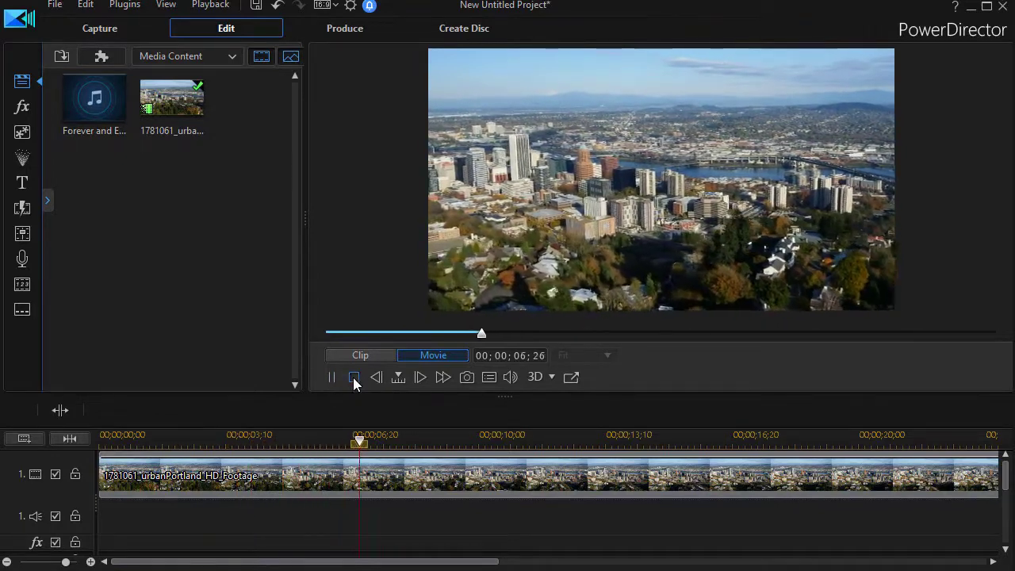
left_click(354, 379)
left_click_drag(87, 96, 99, 521)
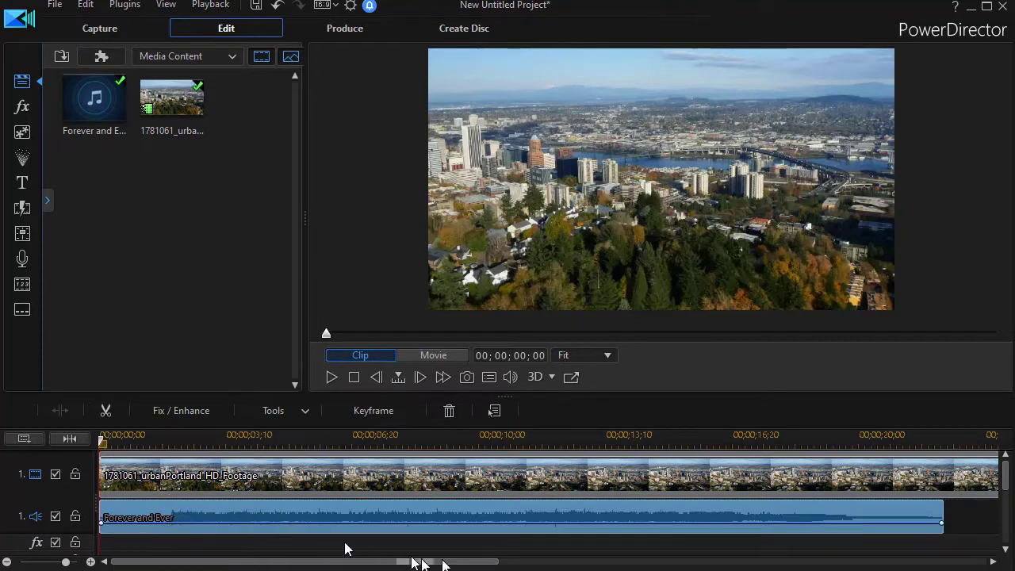
Play the whole movie with the music in Movie mode, then select the music clip
left_click(429, 357)
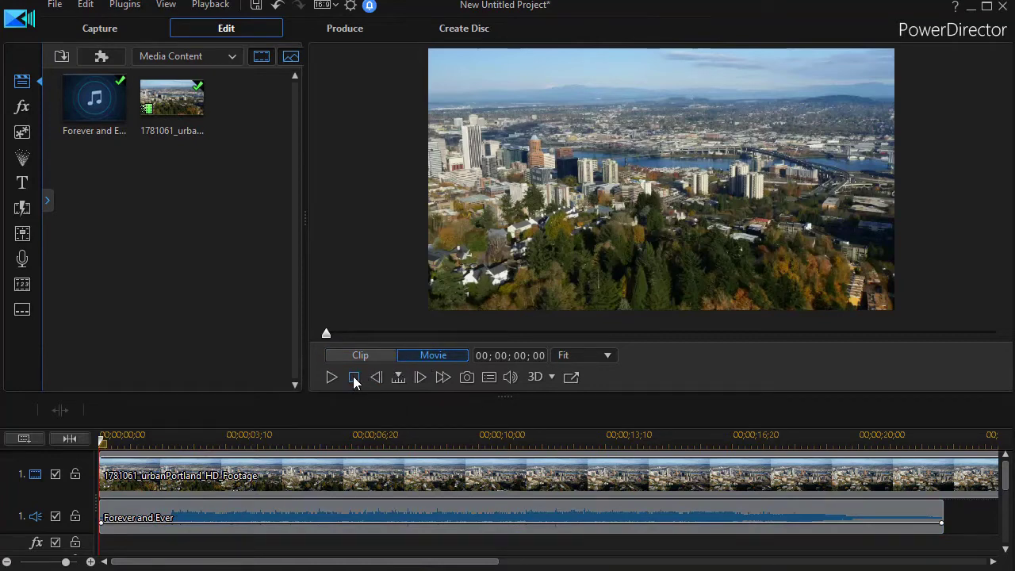
left_click(329, 378)
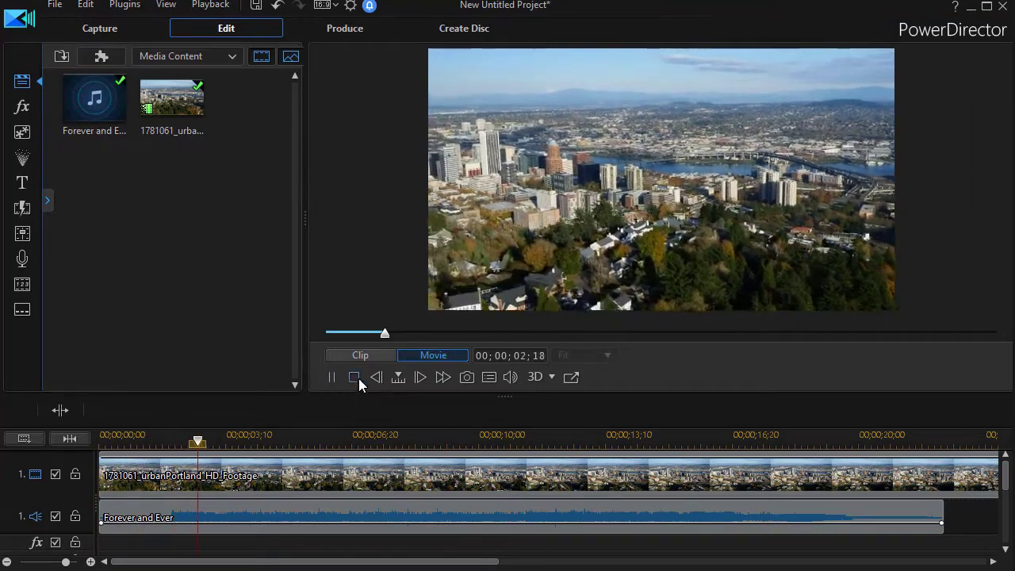
left_click(354, 378)
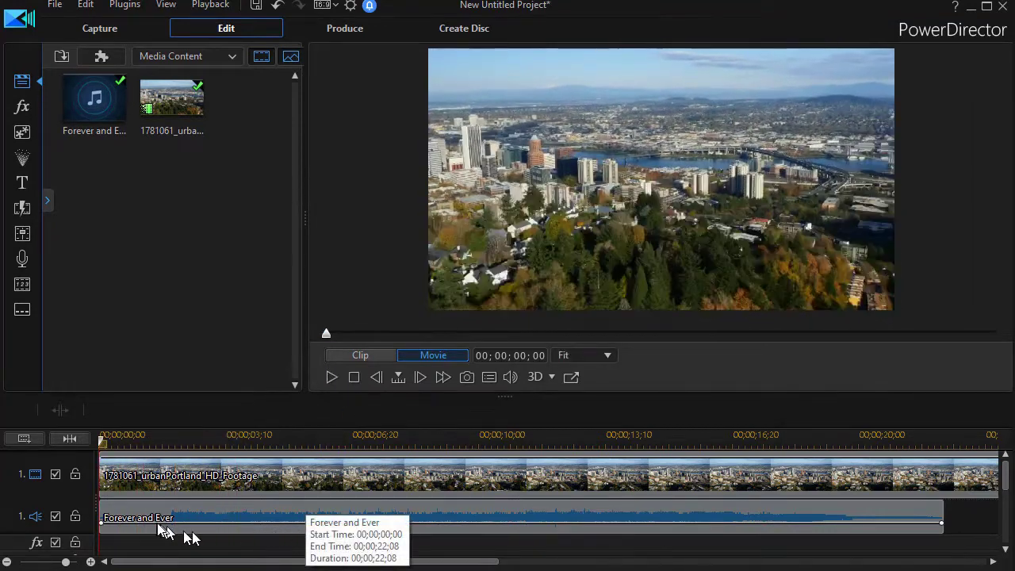
left_click(311, 510)
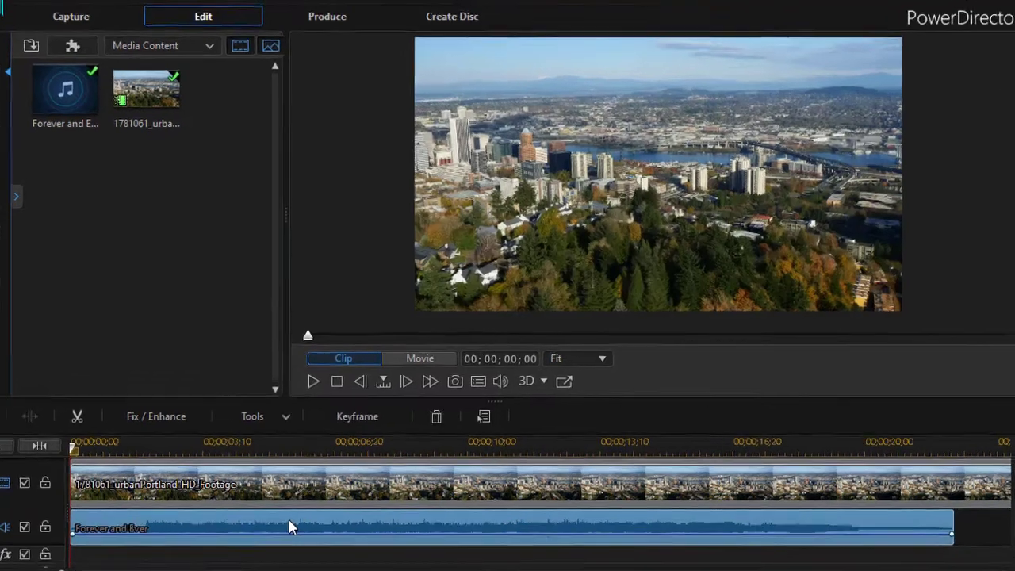
Trim the music's silent opening by setting its Mark-in at 00;00;01;24 in Trim Audio
double_click(289, 528)
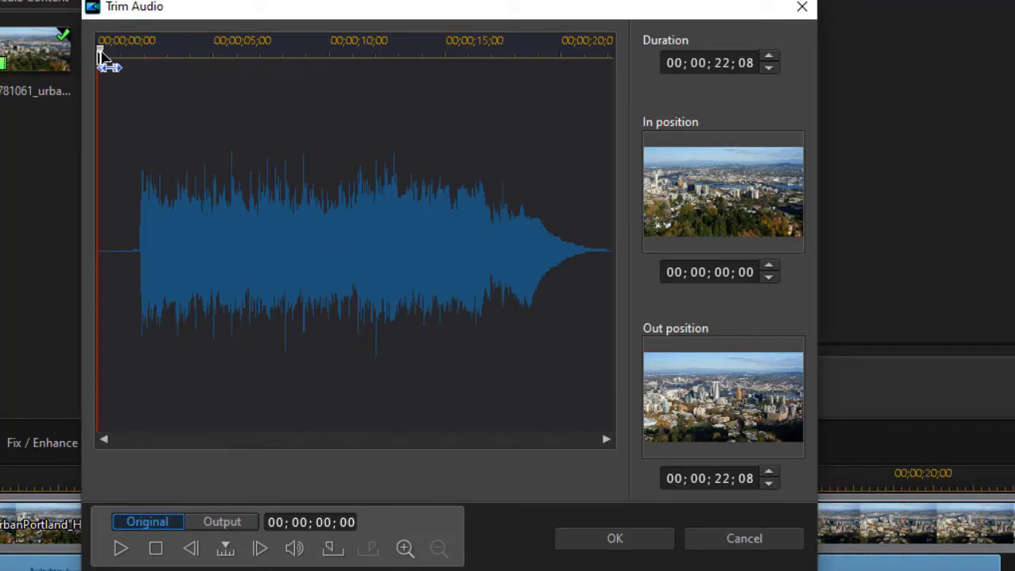
left_click_drag(102, 49, 144, 60)
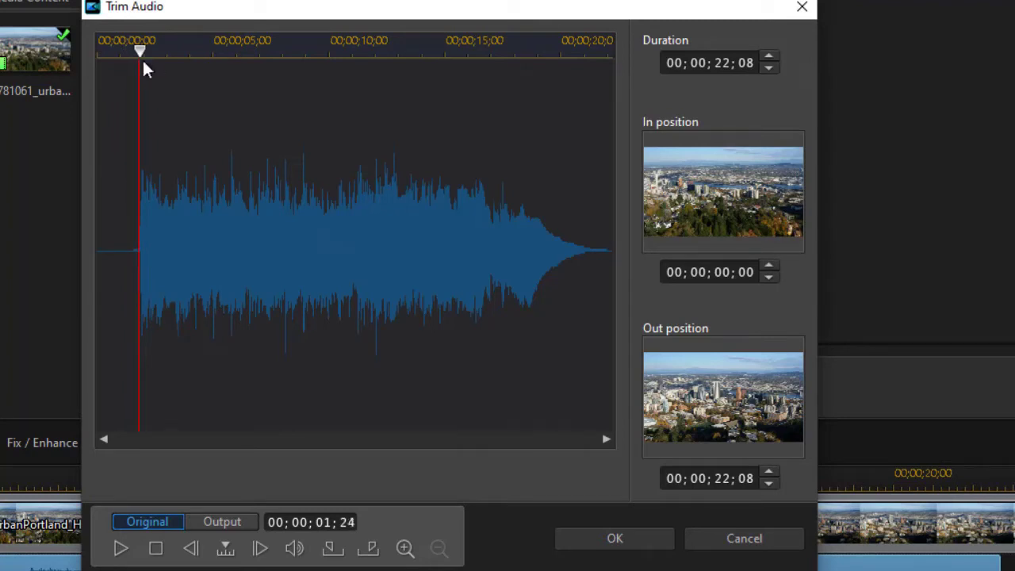
left_click(331, 556)
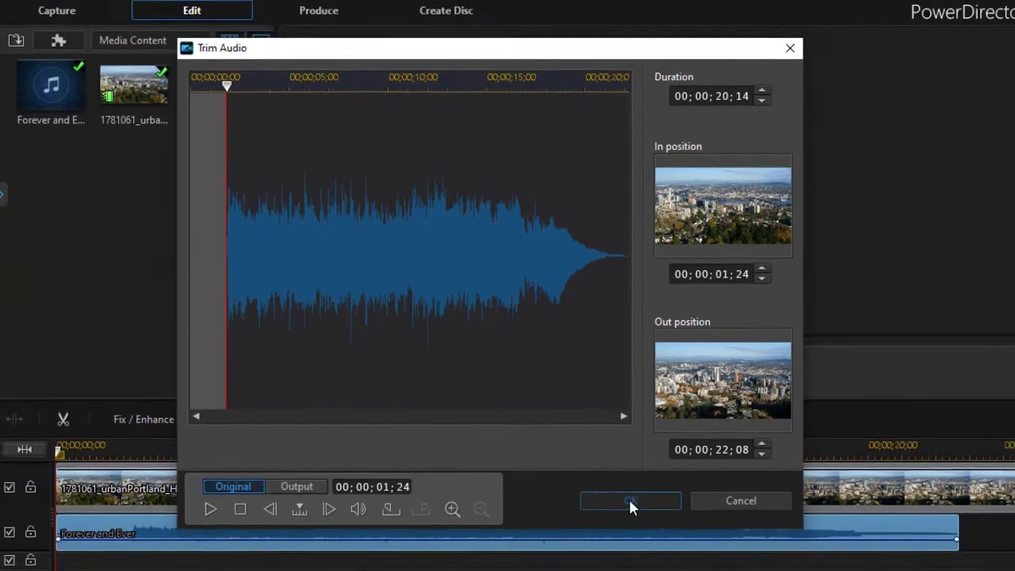
left_click(646, 539)
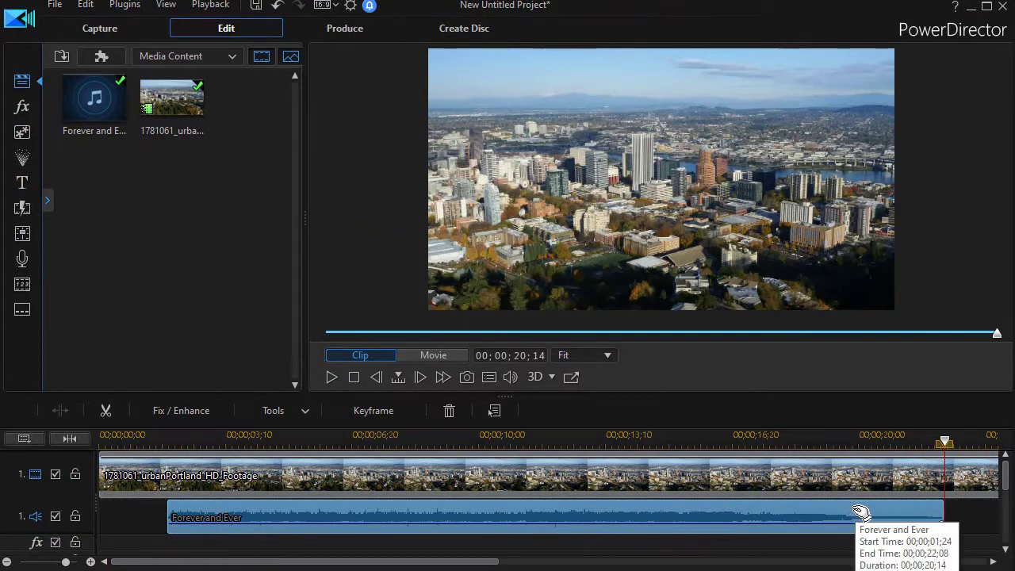
Move the trimmed music to start at 00;00;00;00 and play the movie to check it
left_click_drag(860, 511, 768, 518)
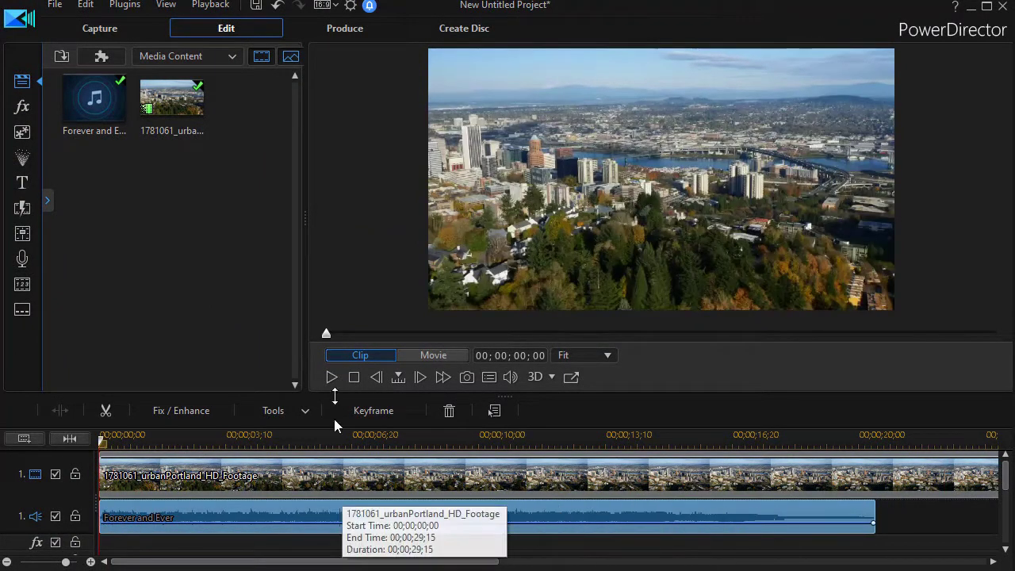
left_click(332, 377)
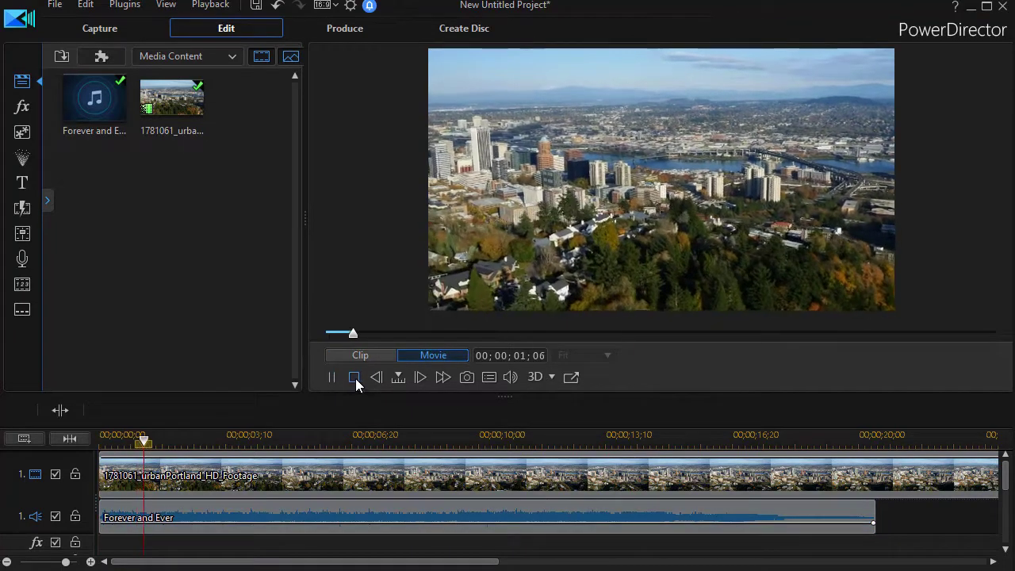
left_click(354, 378)
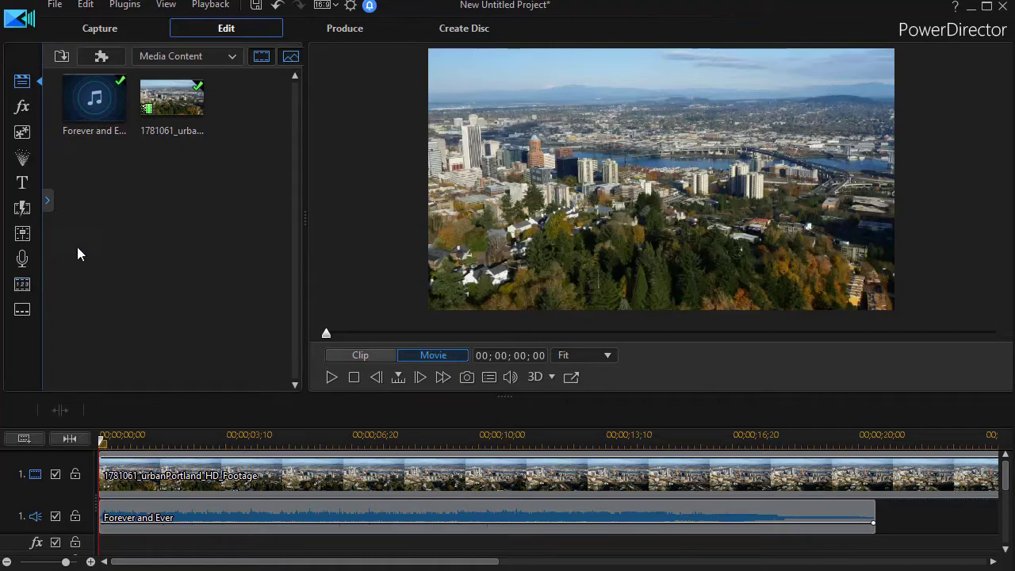
Add the Backdrop 01 title template from the Title Room to track 2 at the timeline start
left_click(22, 187)
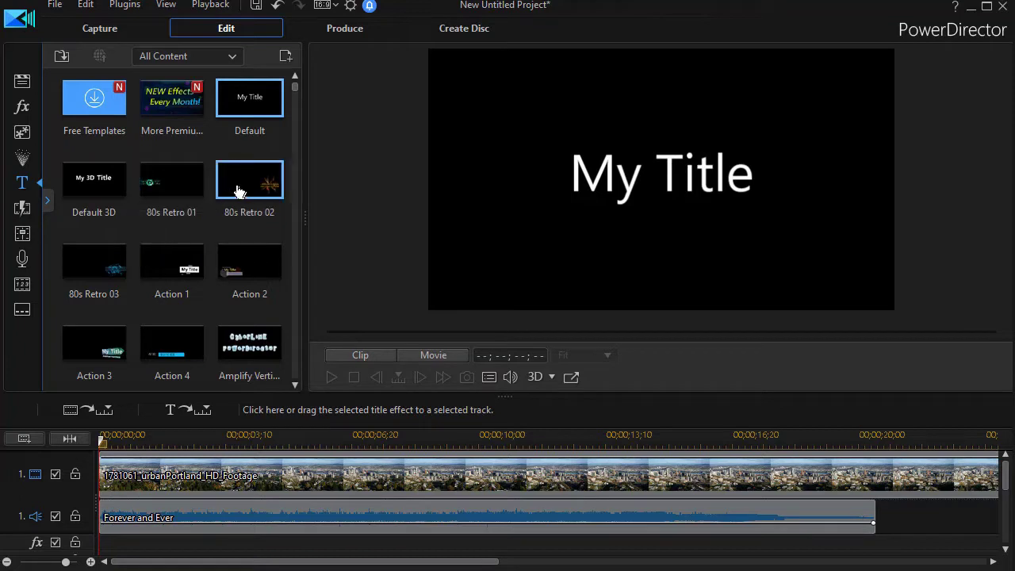
scroll(227, 197, "down", 5)
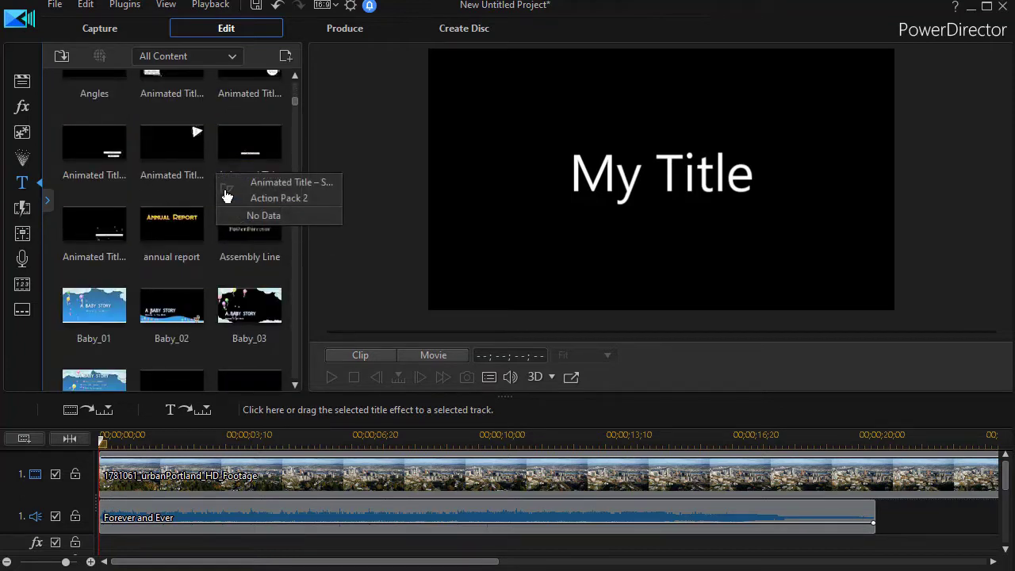
scroll(222, 272, "down", 4)
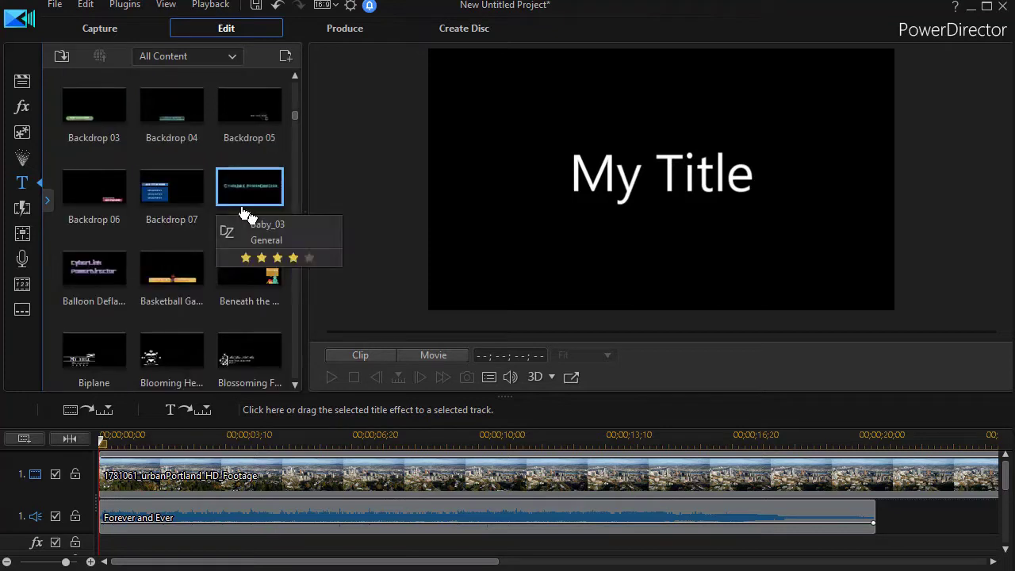
scroll(195, 200, "up", 2)
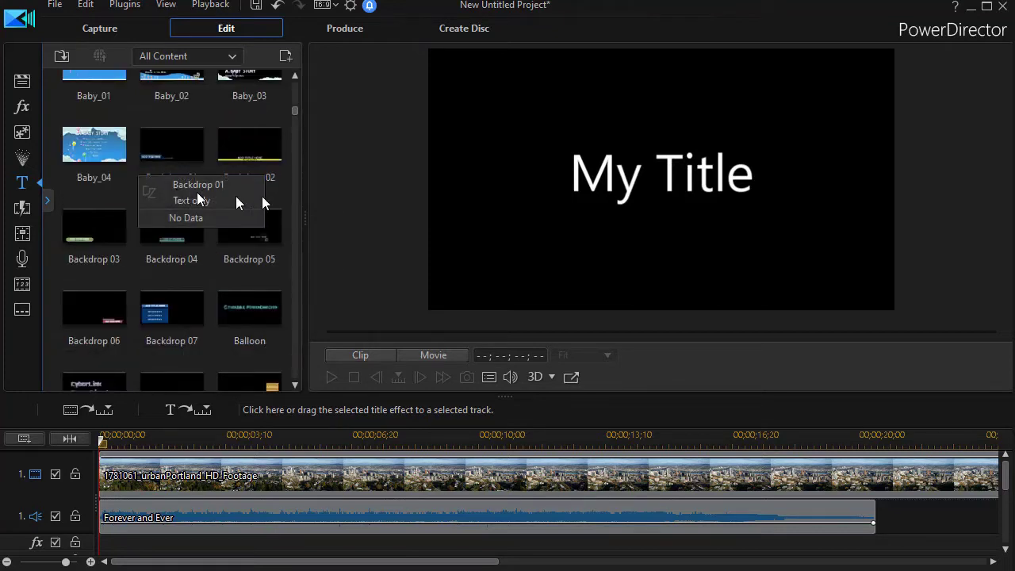
left_click_drag(177, 151, 76, 469)
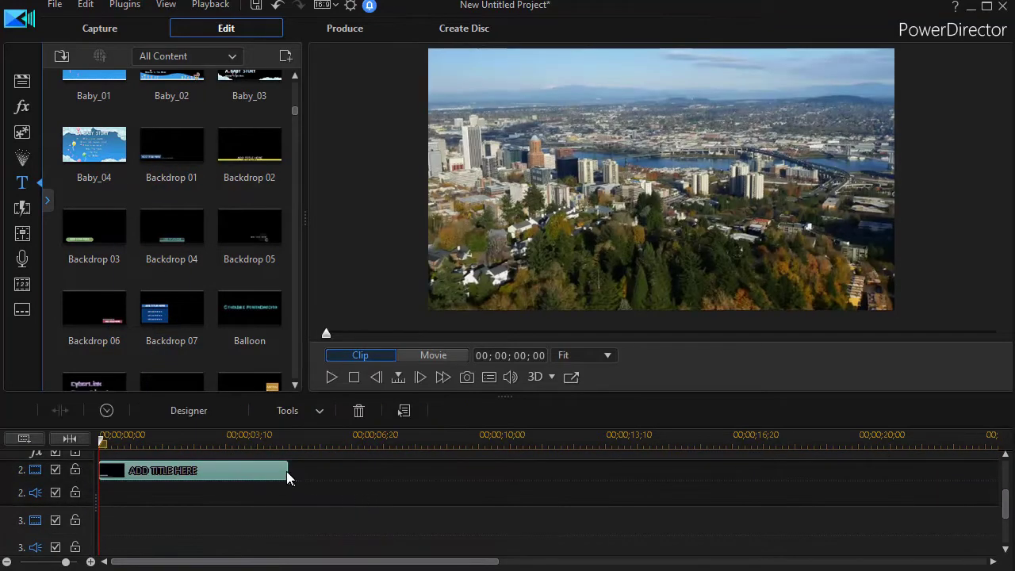
Extend the ADD TITLE HERE clip to 00;00;11;21, preview it over the footage, and select it
left_click_drag(287, 471, 542, 484)
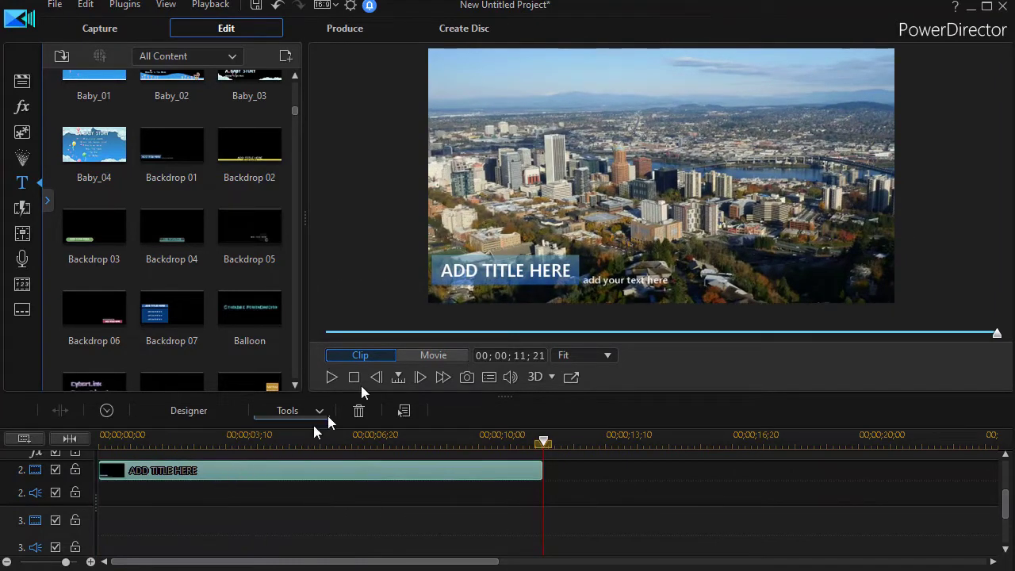
left_click(435, 354)
left_click(354, 377)
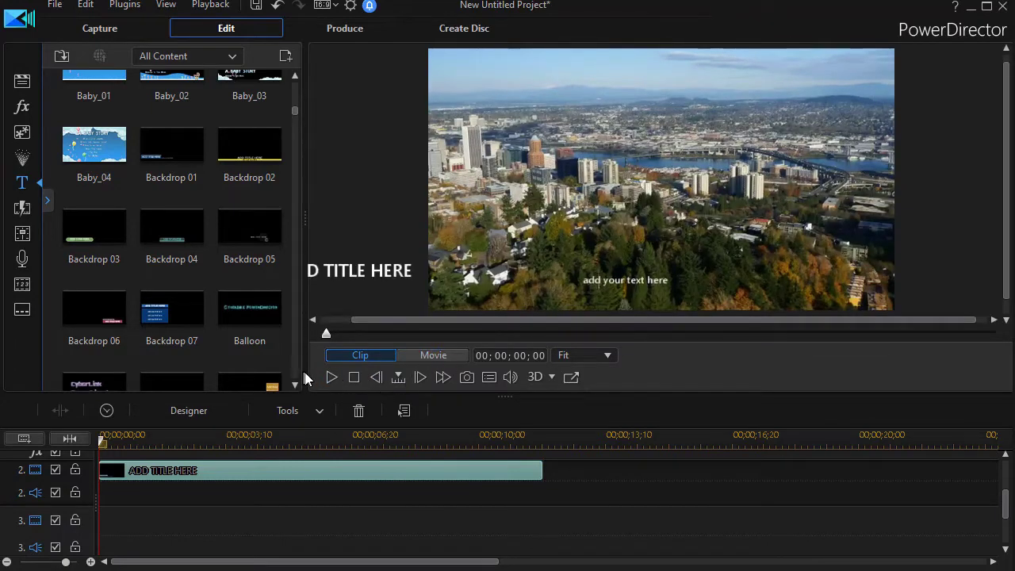
left_click(331, 379)
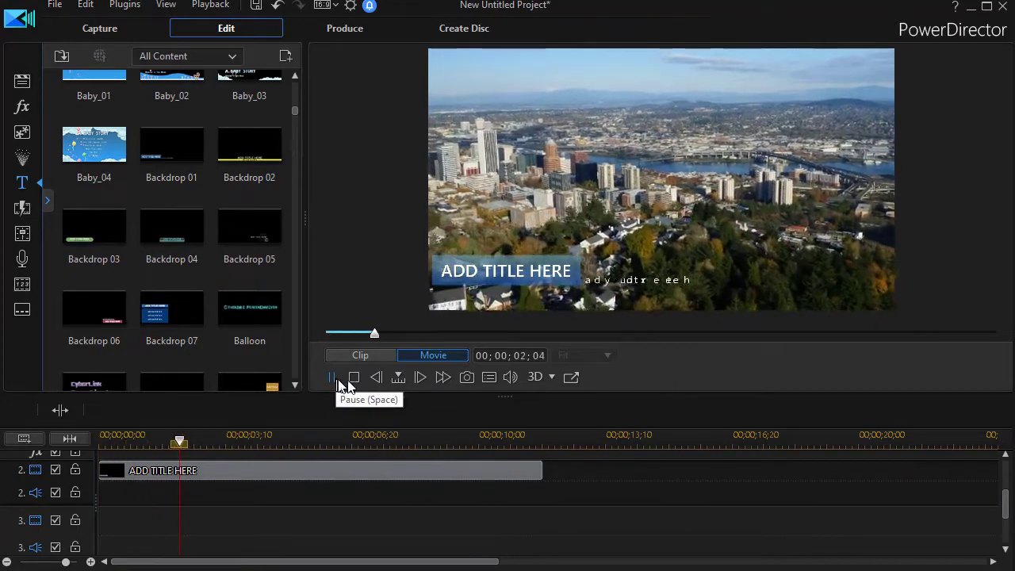
left_click(356, 379)
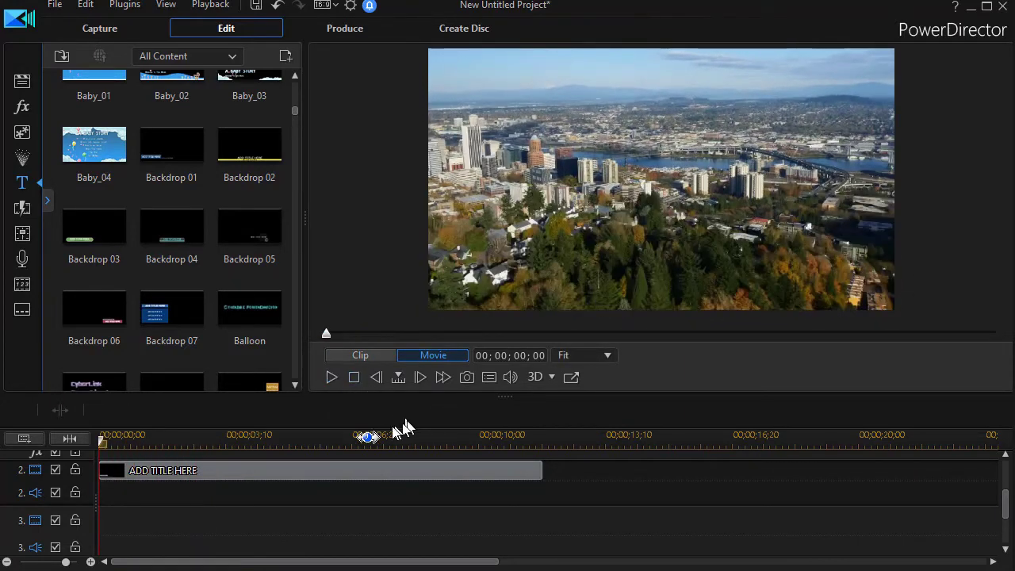
left_click(329, 467)
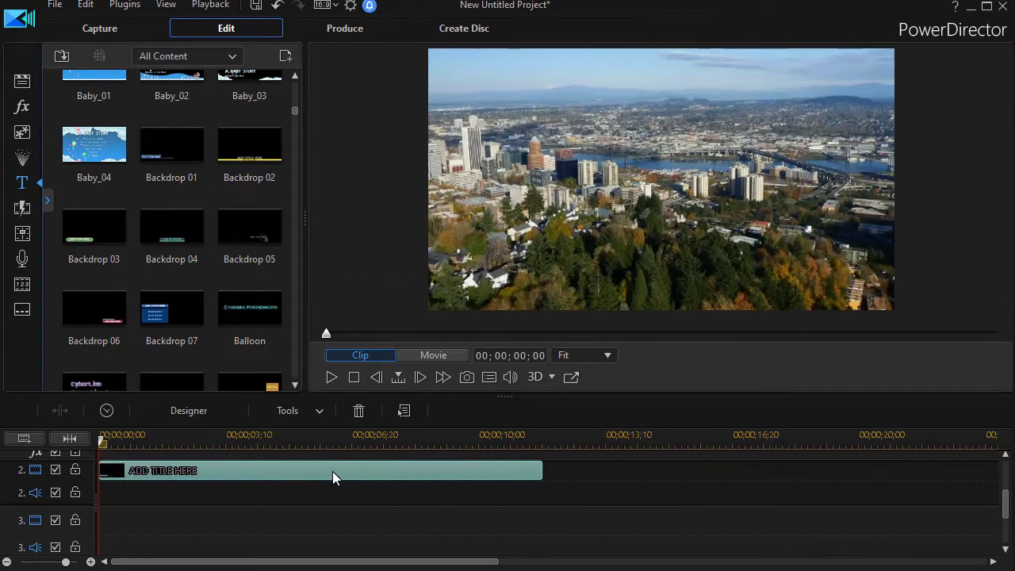
Open the ADD TITLE HERE title in Title Designer and preview its Position-keyframe slide-in animation
double_click(332, 472)
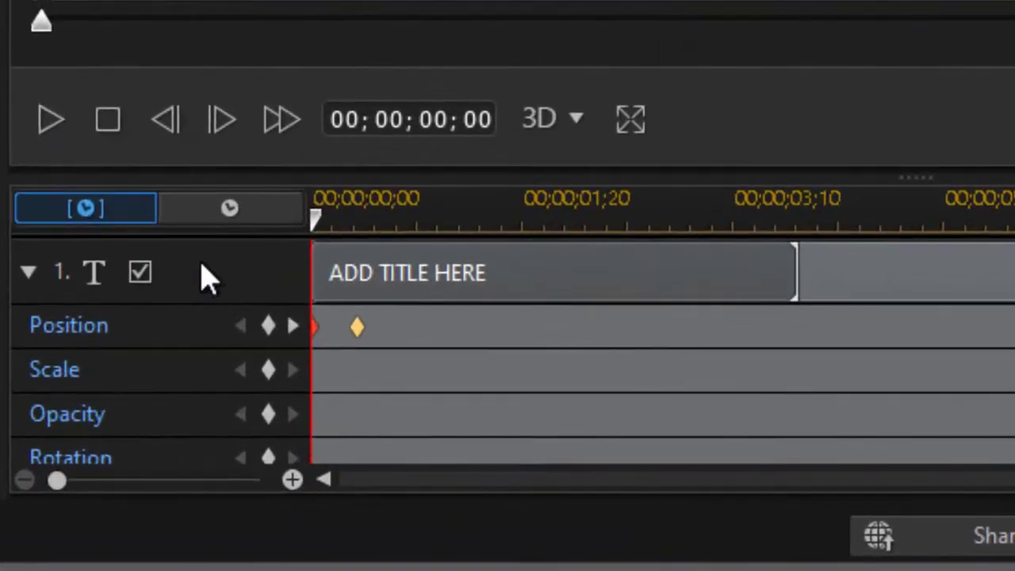
left_click(29, 273)
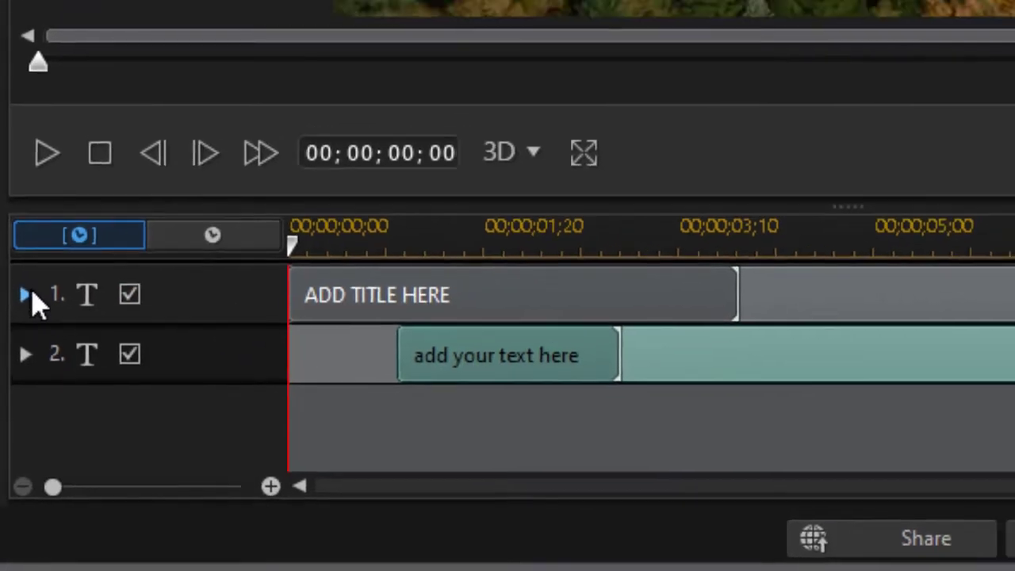
left_click(27, 272)
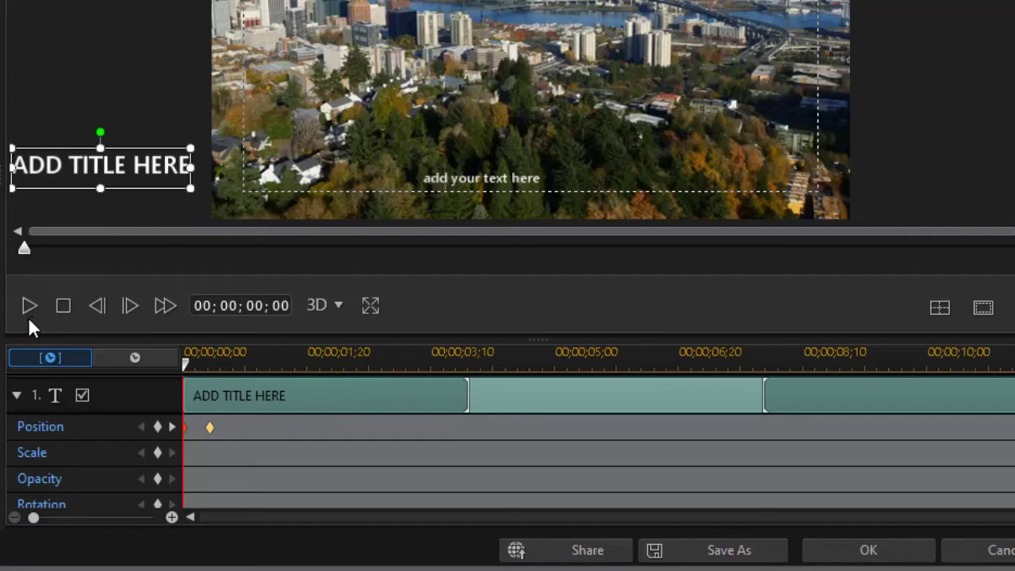
left_click(172, 426)
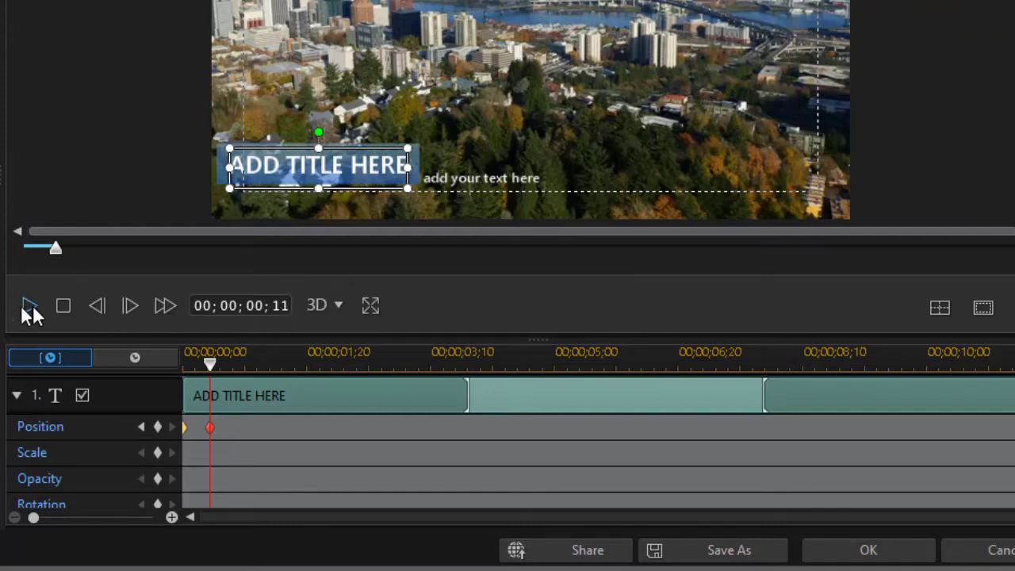
left_click(61, 307)
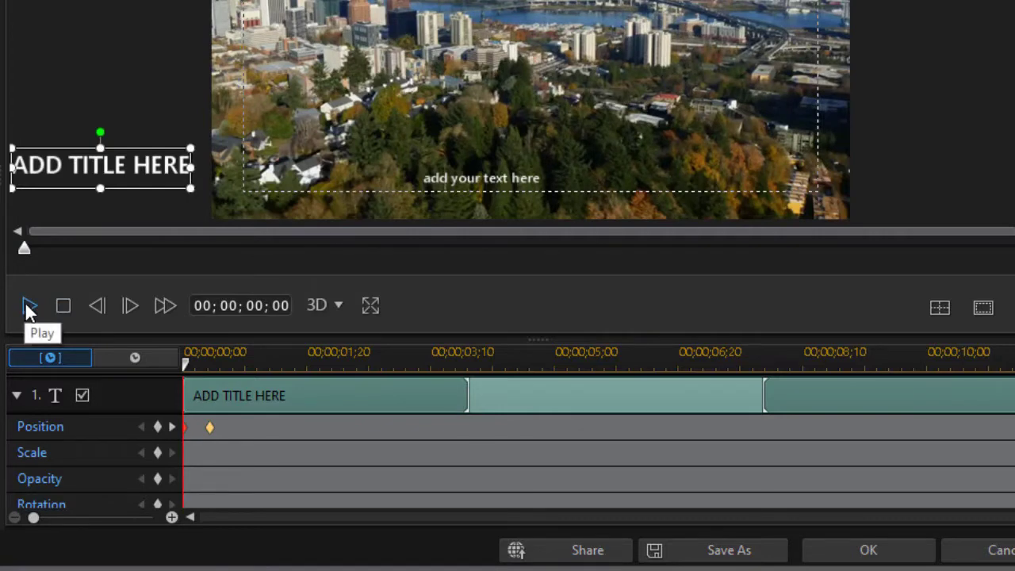
left_click(29, 307)
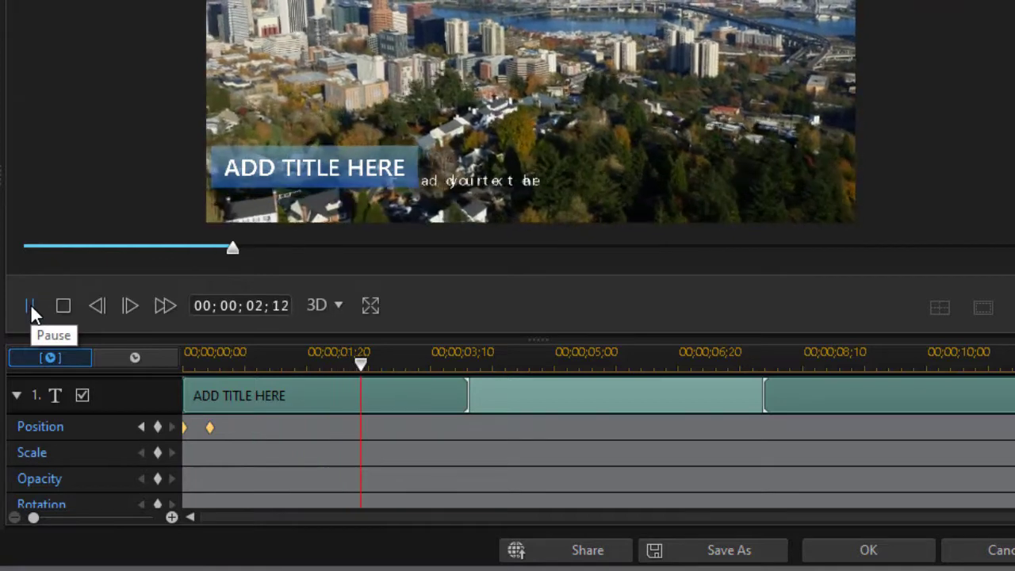
left_click(32, 305)
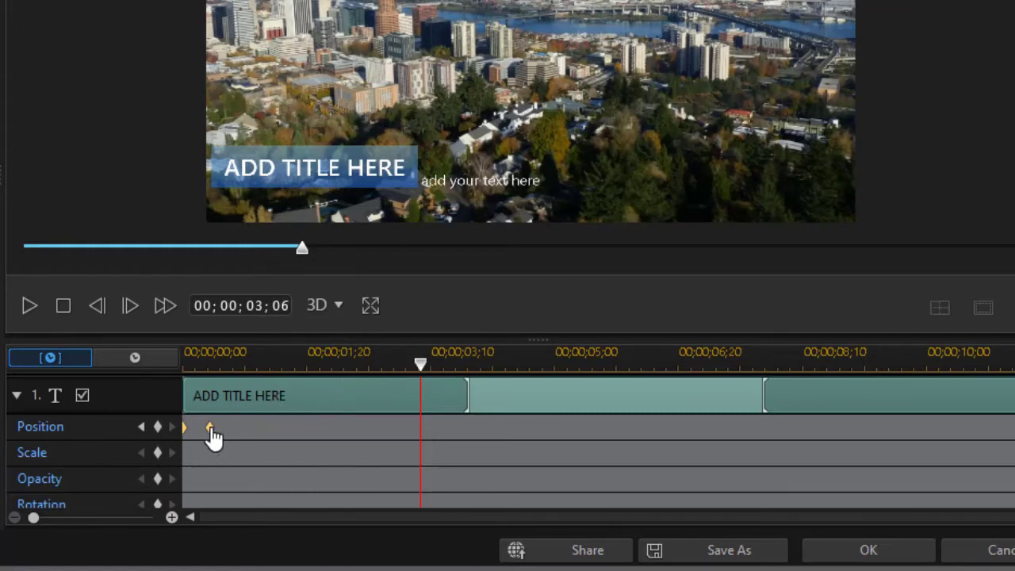
Move the second Position keyframe to about 00;00;03;00 and preview the slide-in from the left
left_click_drag(211, 432, 406, 437)
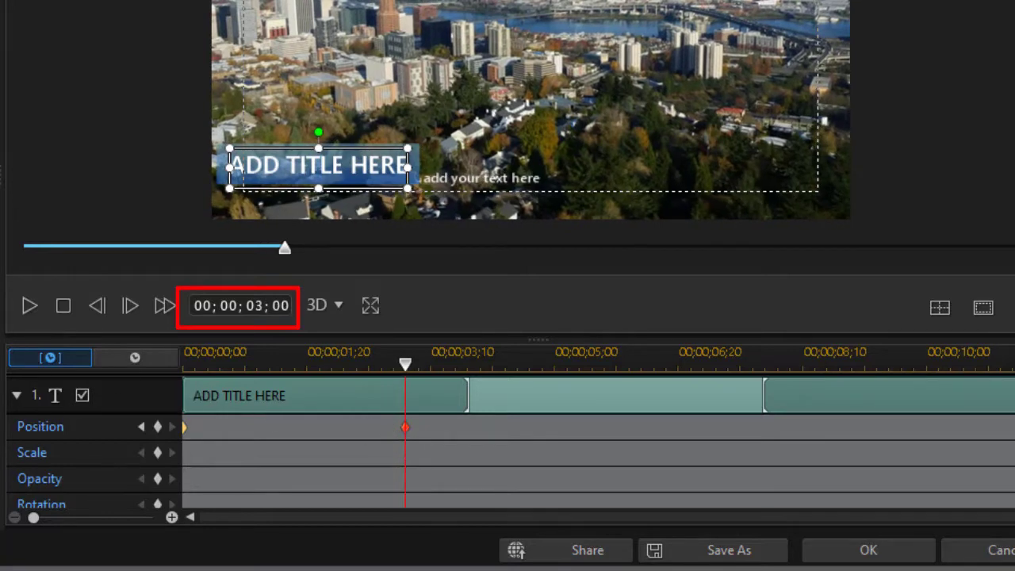
left_click(62, 305)
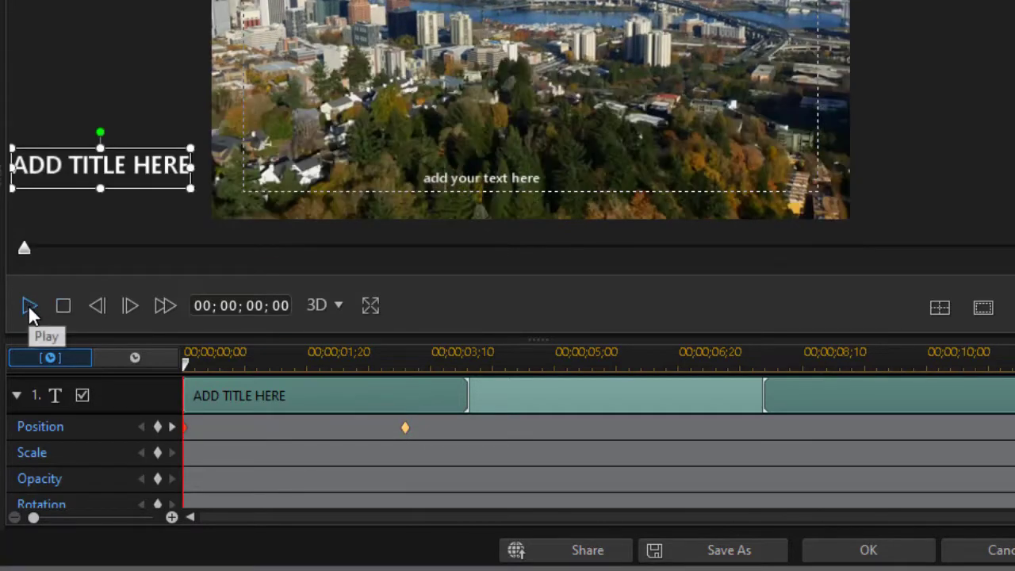
left_click(30, 308)
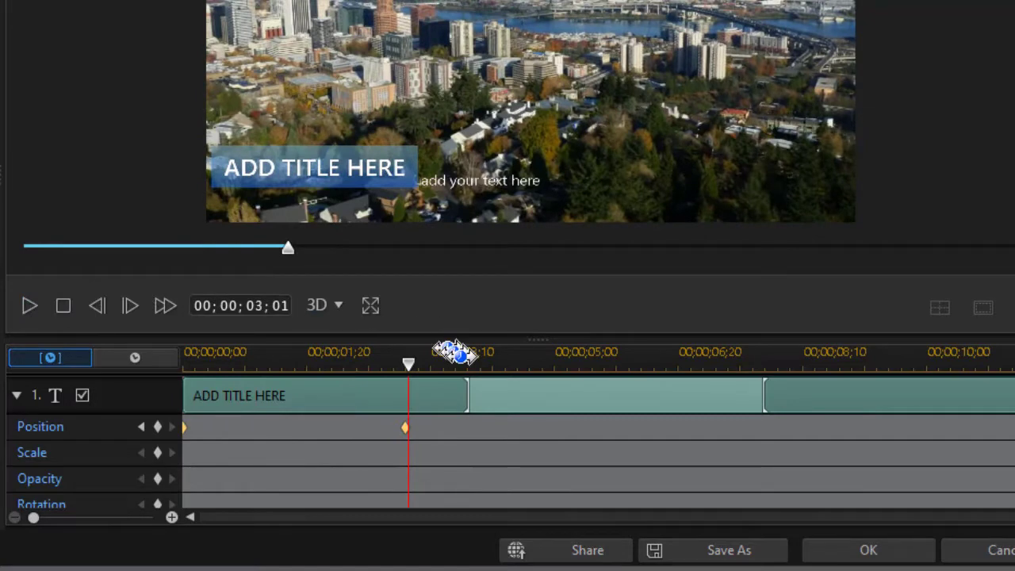
left_click(17, 395)
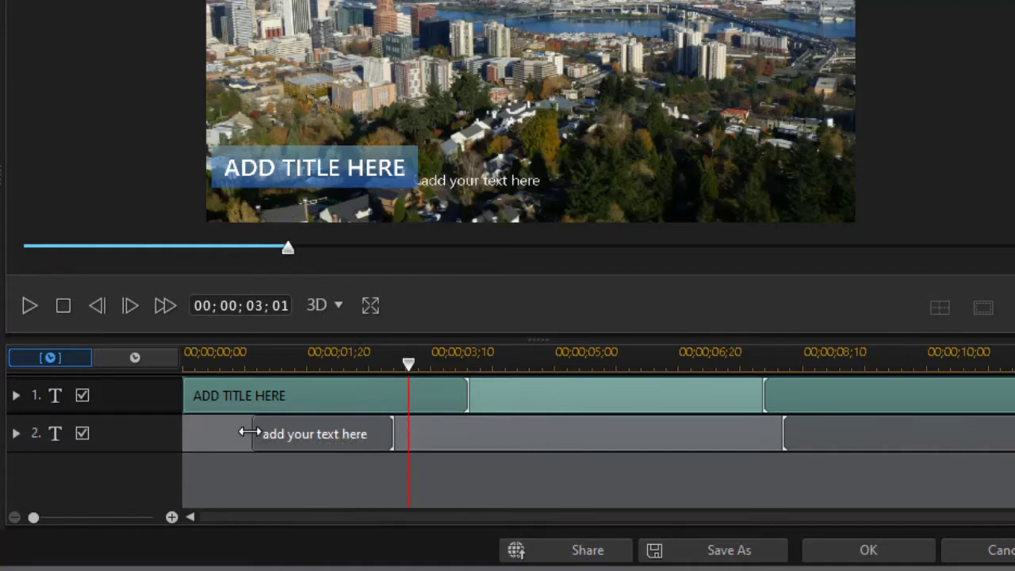
Delay the subtitle clip to start near 00;00;03;06 and preview the timing
left_click_drag(249, 432, 421, 449)
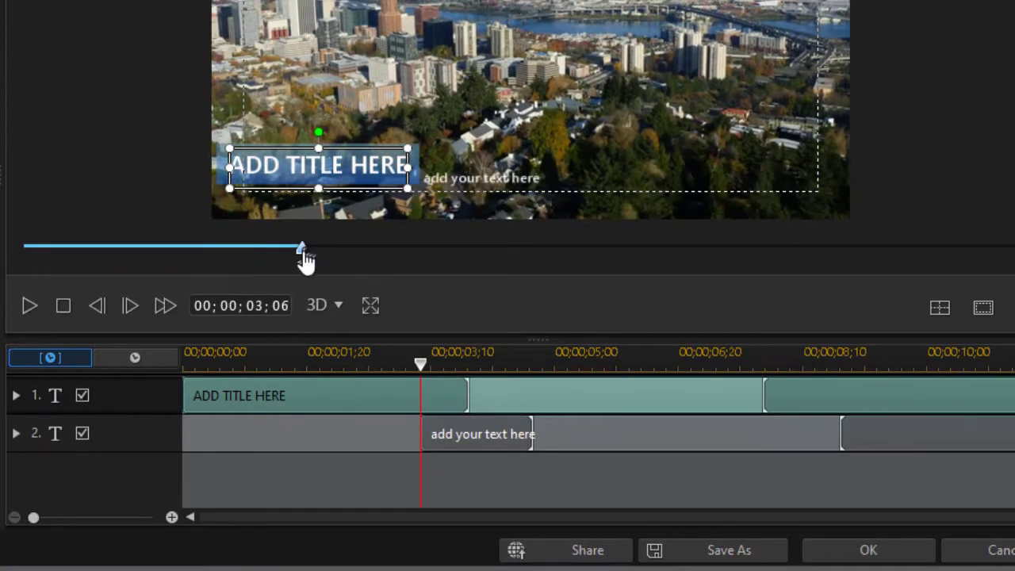
left_click_drag(420, 368, 341, 366)
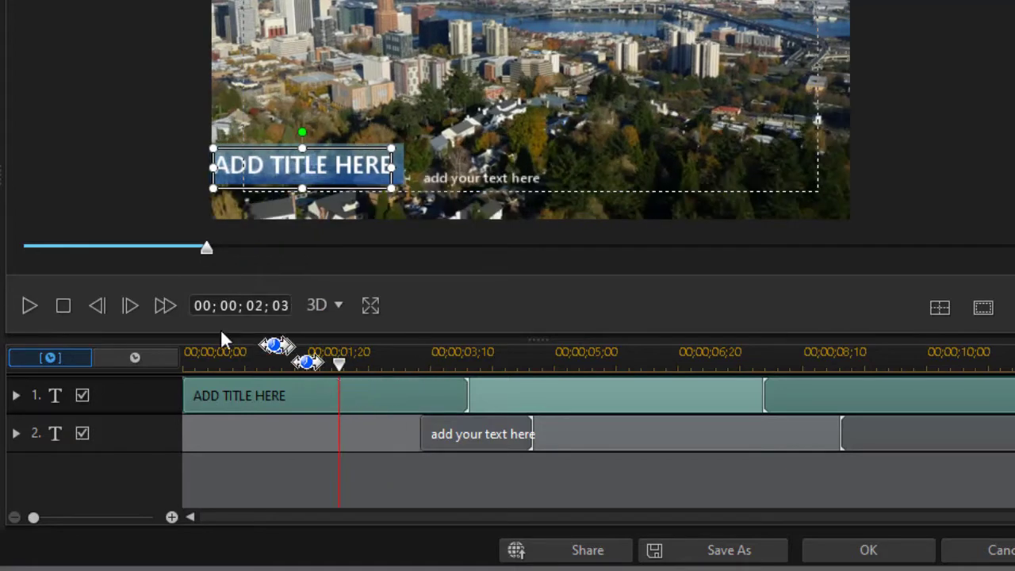
left_click(28, 310)
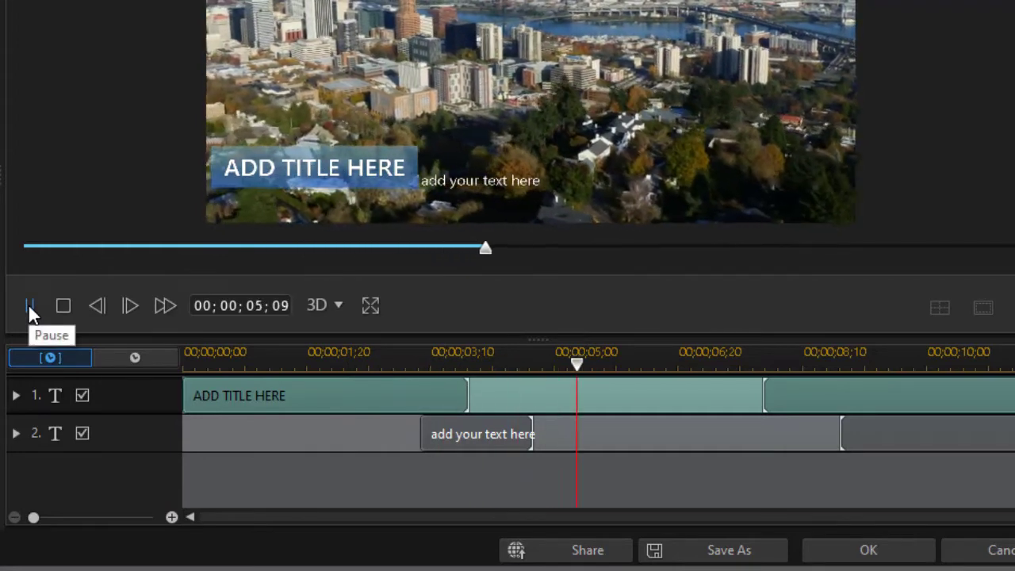
left_click(29, 309)
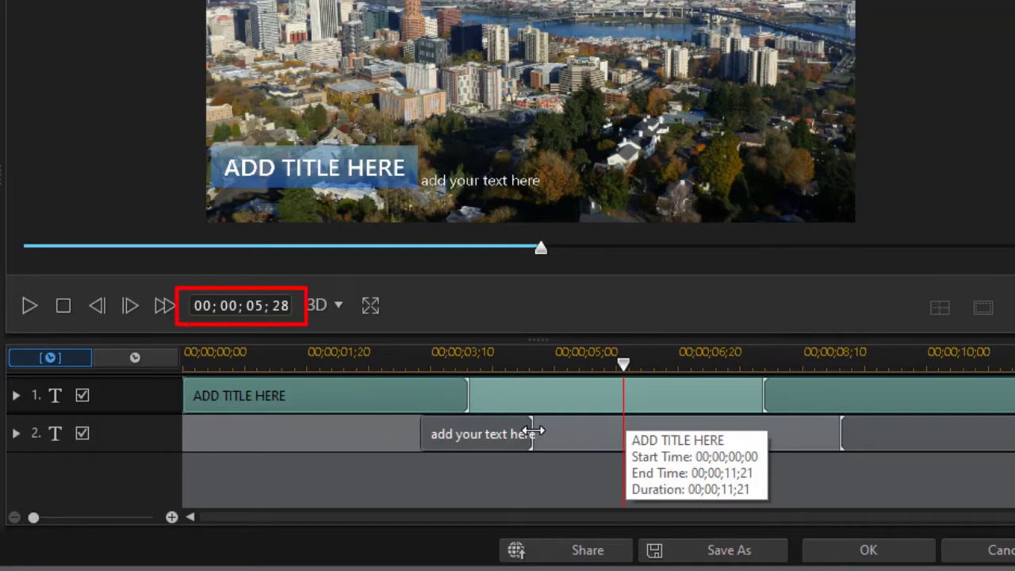
Lengthen the subtitle clip, preview the timing again, and select the subtitle
left_click_drag(531, 433, 617, 442)
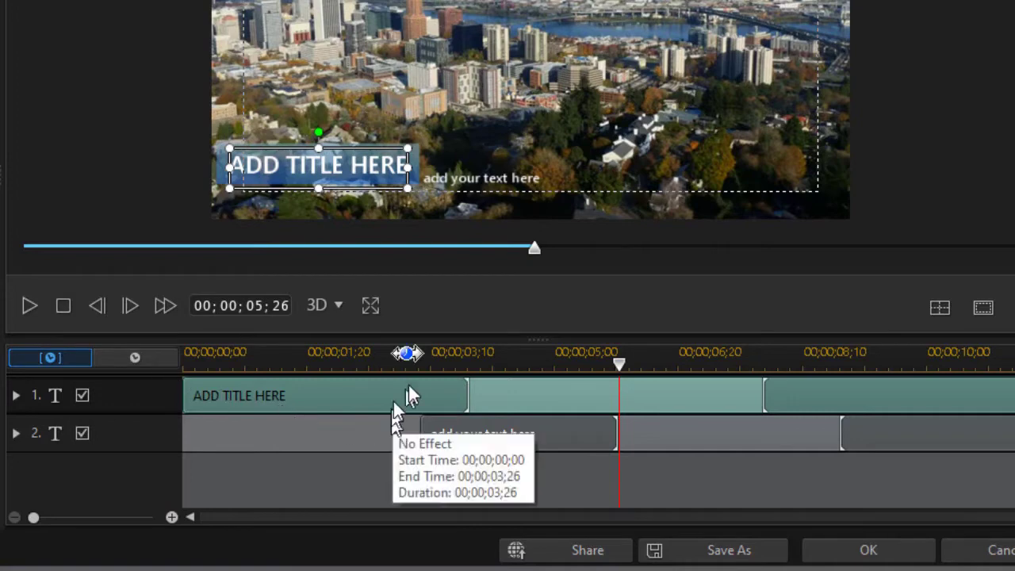
left_click(364, 363)
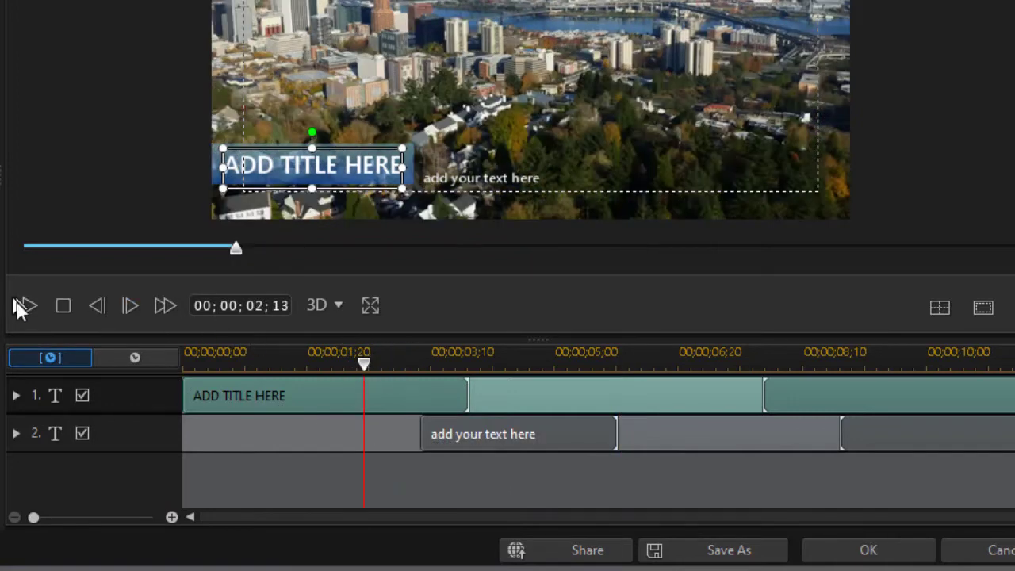
left_click(29, 309)
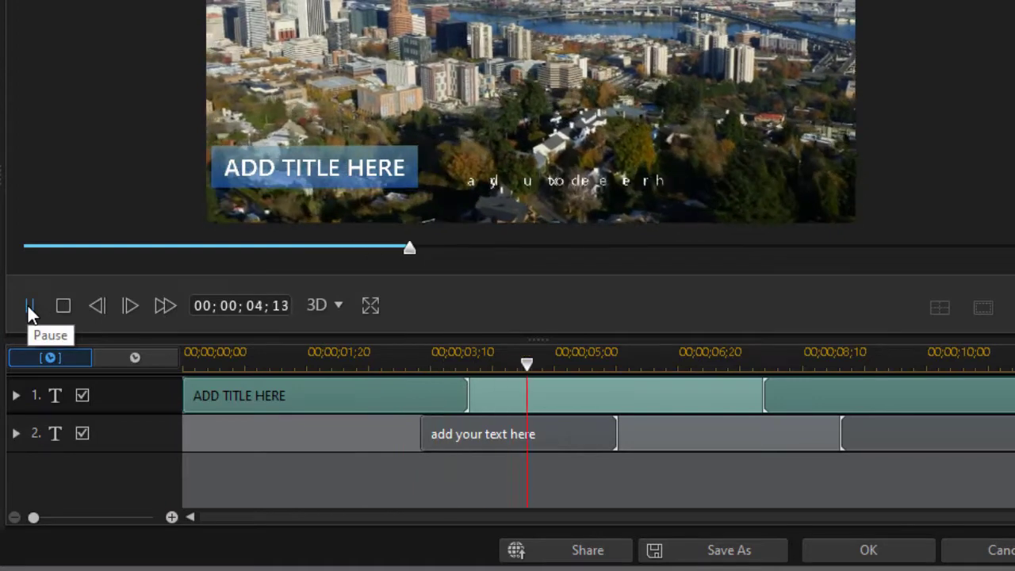
left_click(28, 309)
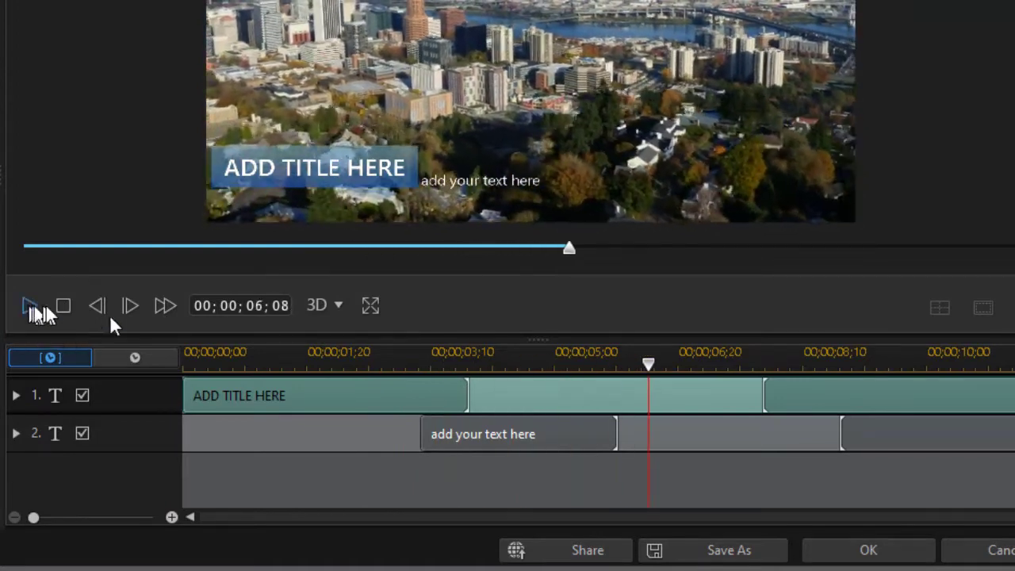
left_click(16, 433)
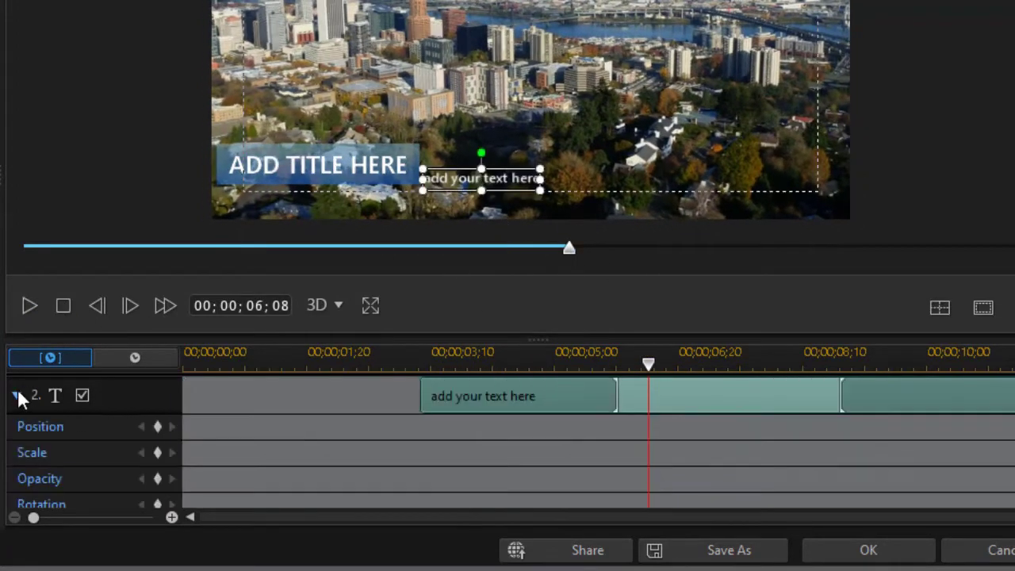
left_click(18, 396)
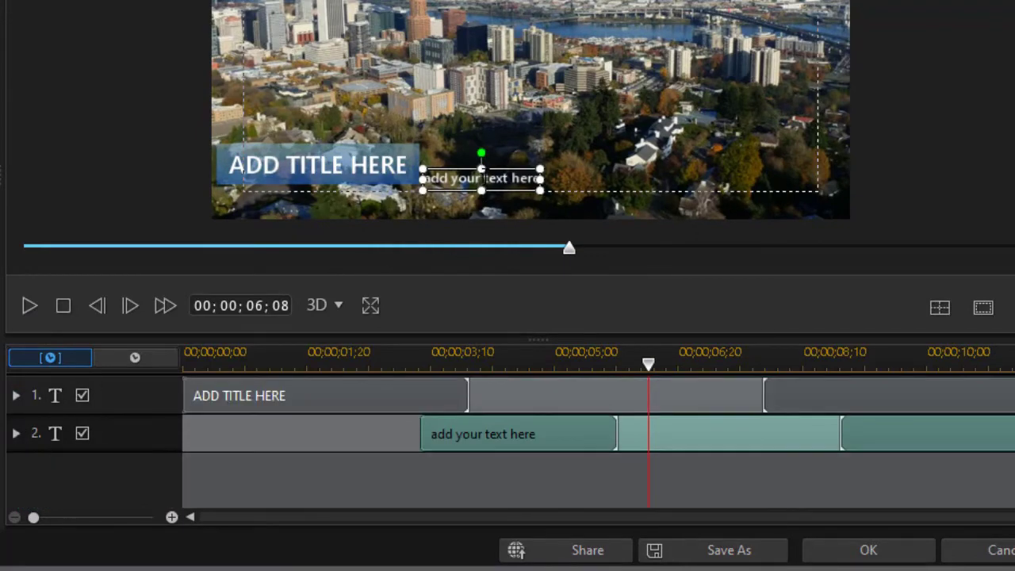
Set the subtitle text's font size to 12
double_click(480, 180)
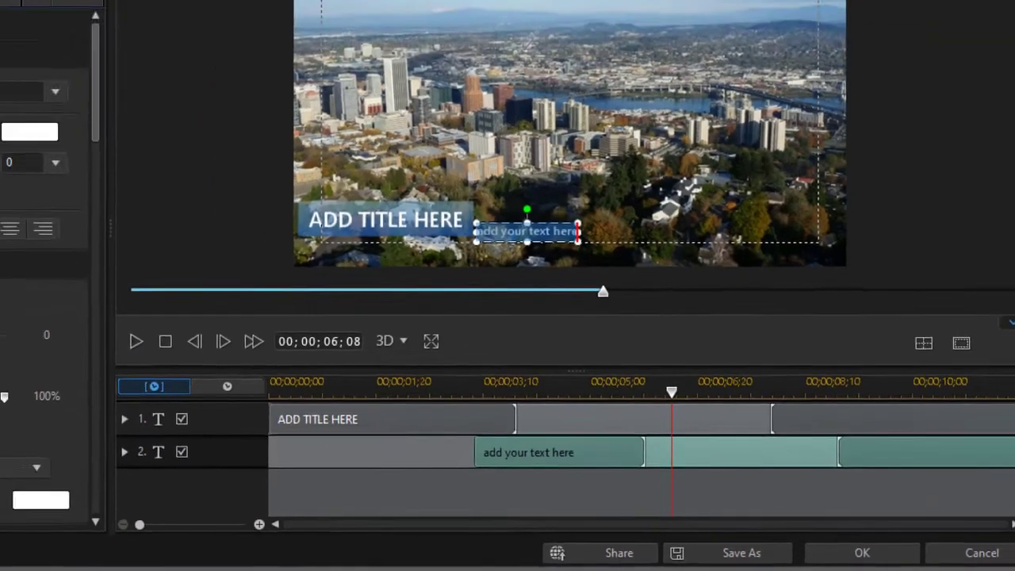
left_click(90, 201)
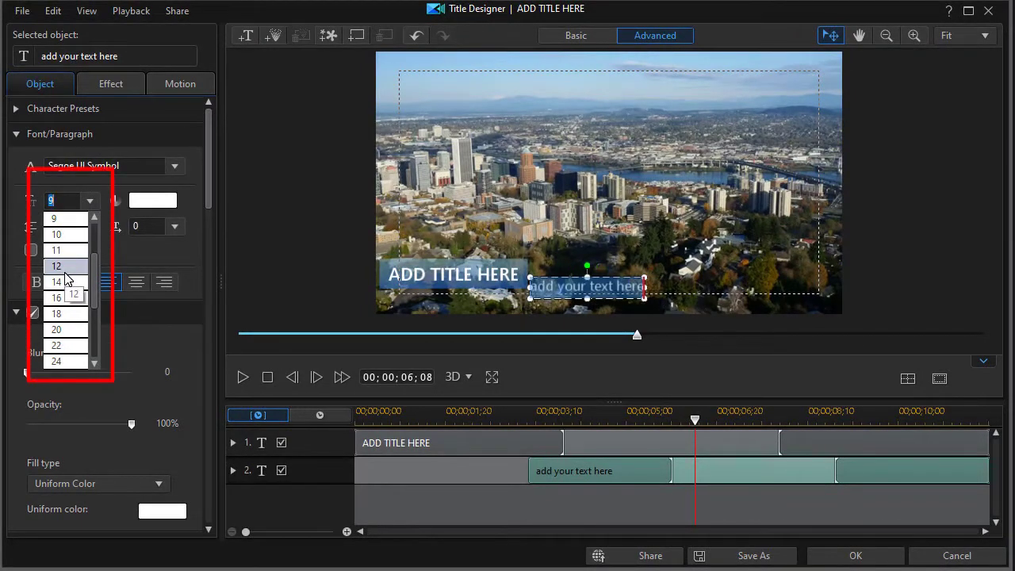
left_click(65, 272)
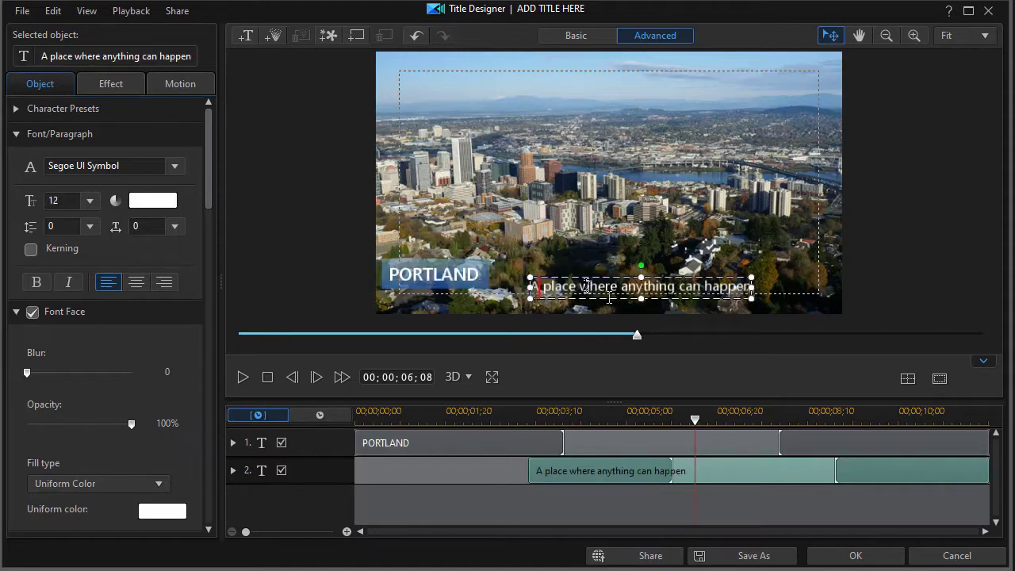
Select the whole subtitle line and make it bold
left_click(589, 287)
left_click_drag(533, 287, 750, 287)
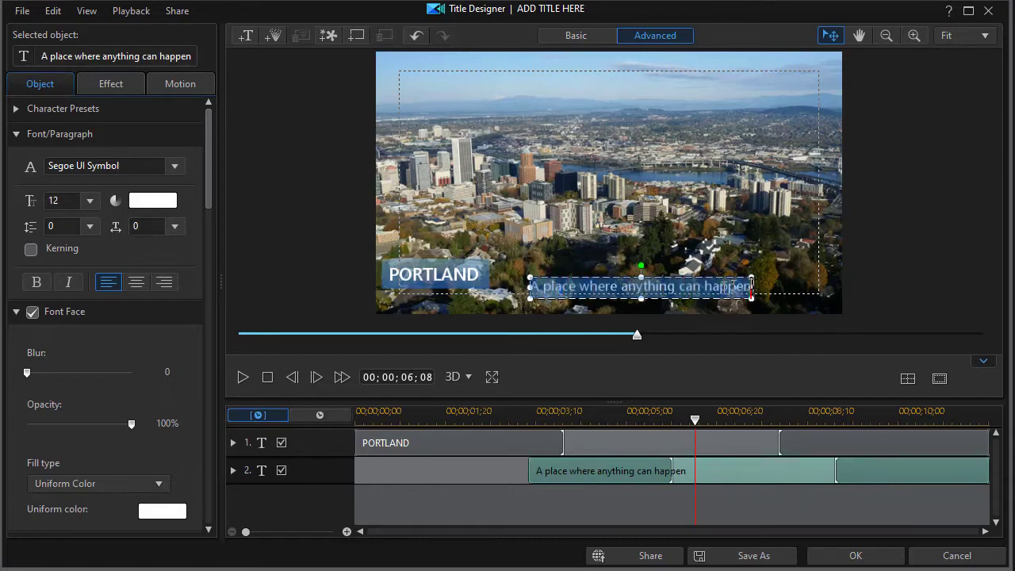
left_click(37, 284)
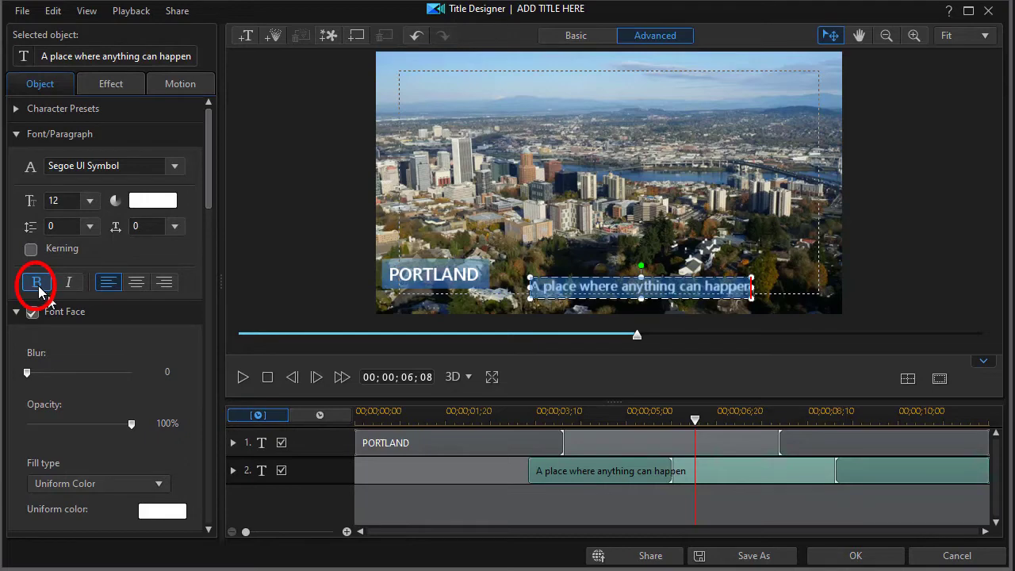
Turn on a drop shadow for the subtitle text and check its appearance
left_click_drag(208, 190, 194, 274)
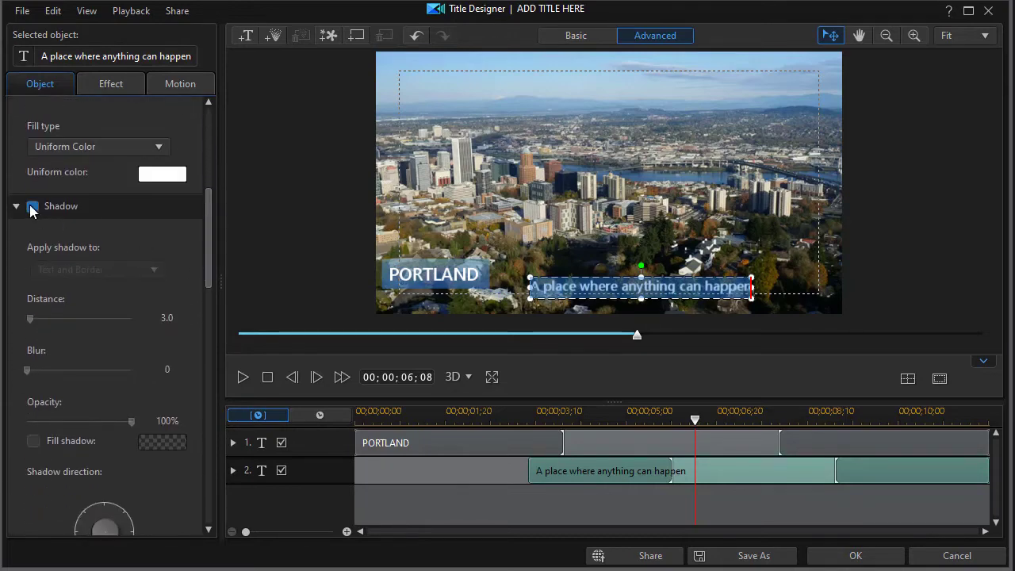
left_click(32, 207)
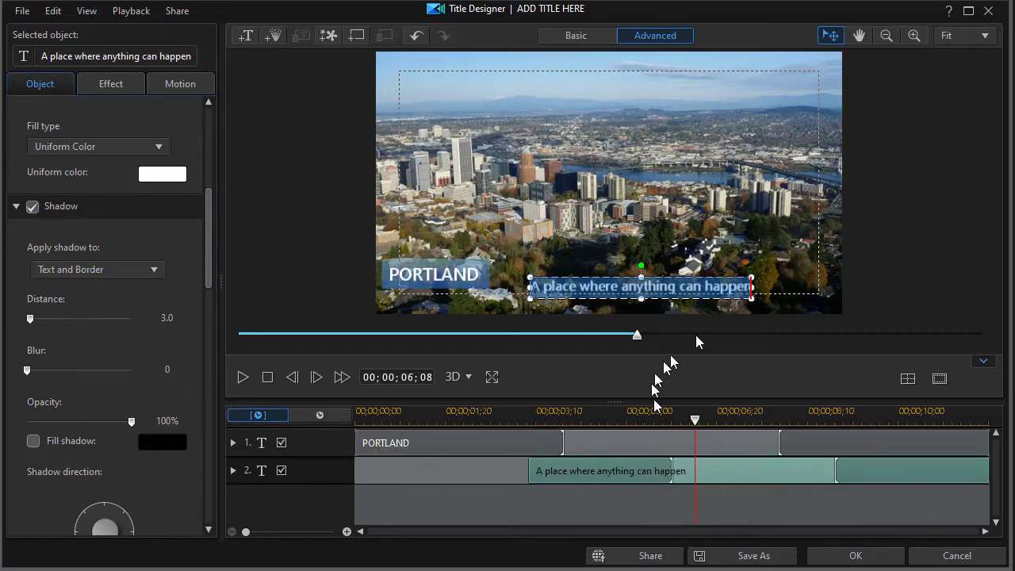
left_click(794, 268)
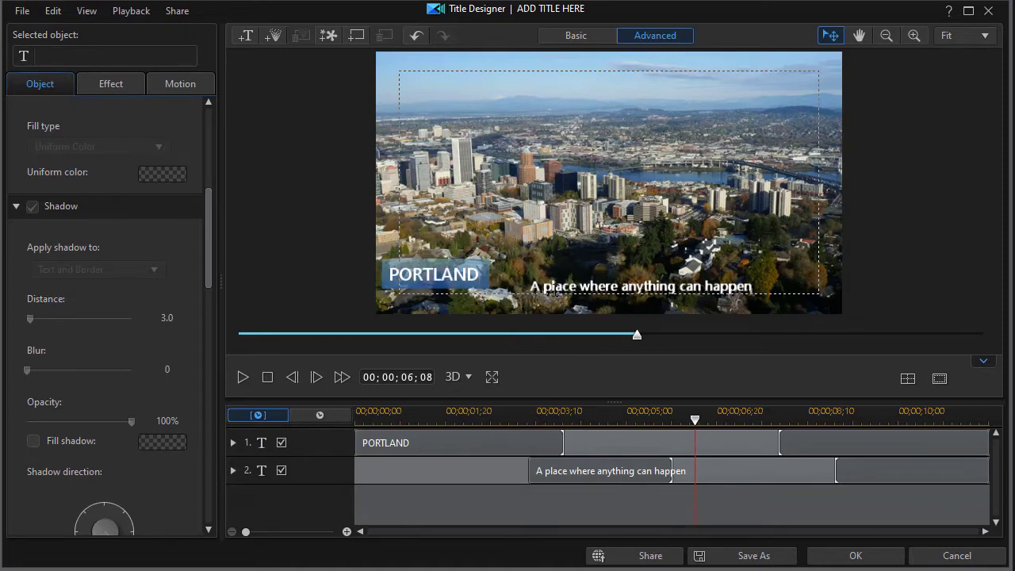
left_click(530, 287)
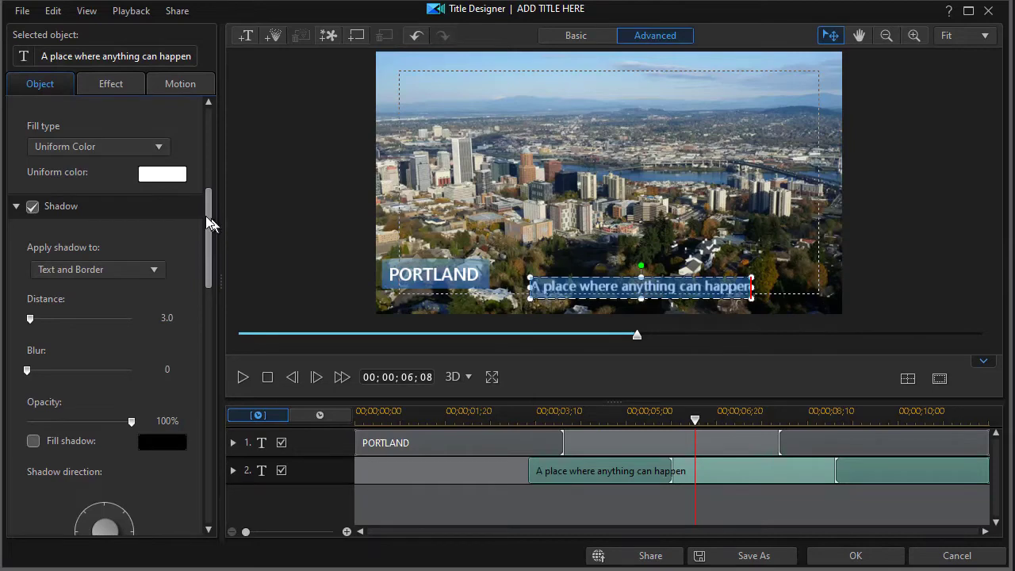
scroll(205, 202, "up", 5)
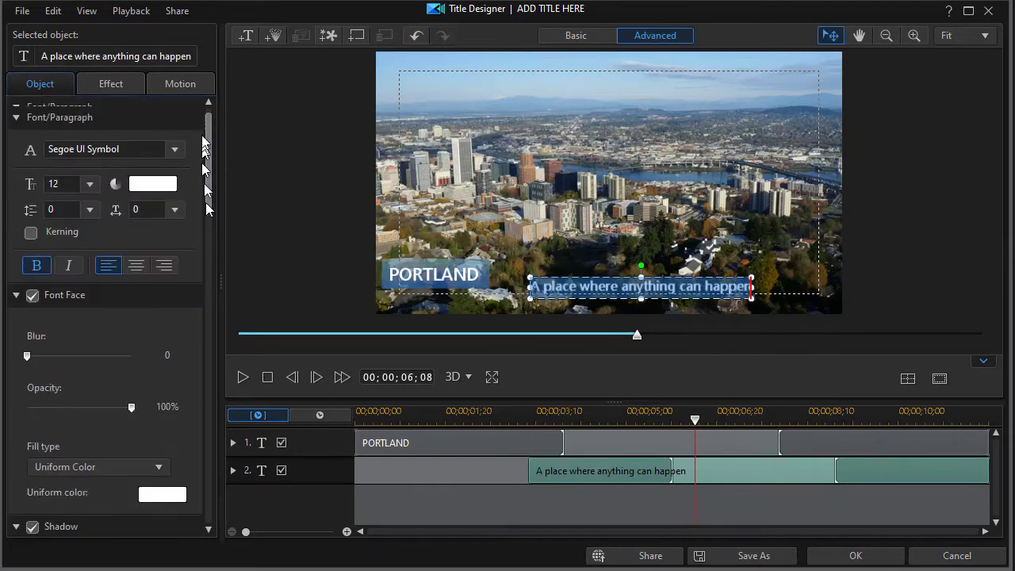
Set the bold subtitle's font size to 15
double_click(62, 190)
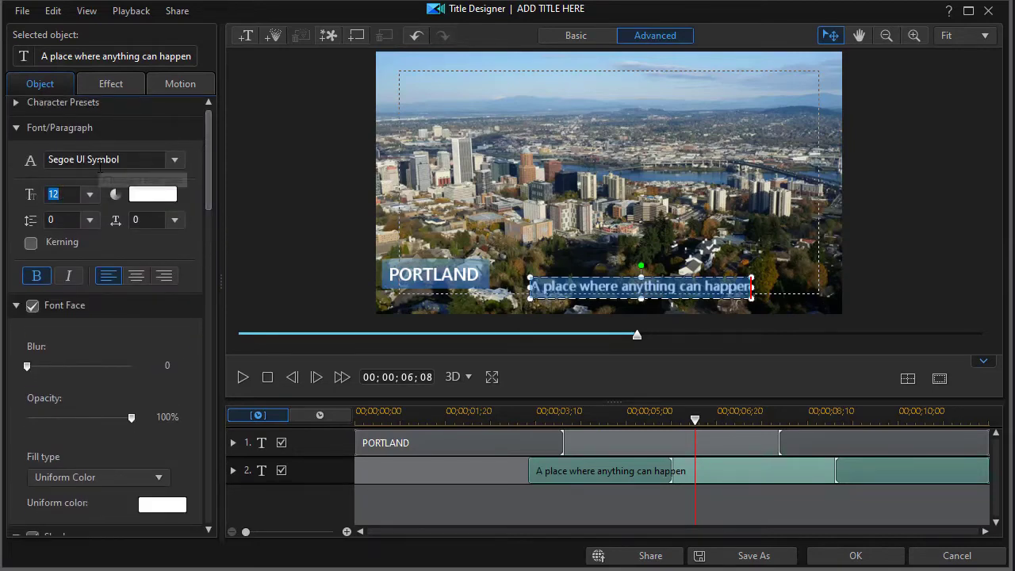
type("15")
key("Return")
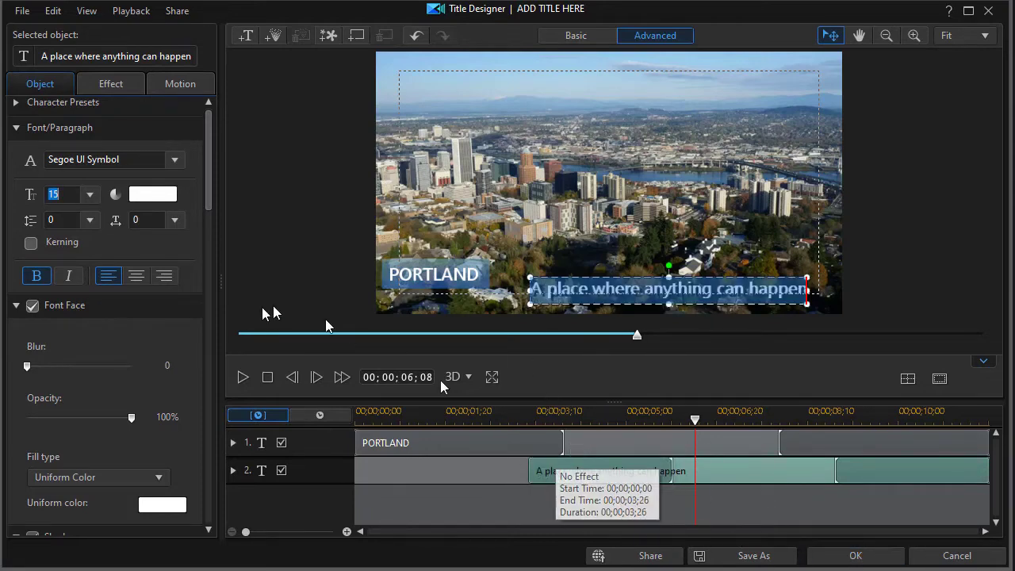
Preview the lower-third from the start with PORTLAND and the subtitle showing
left_click(267, 379)
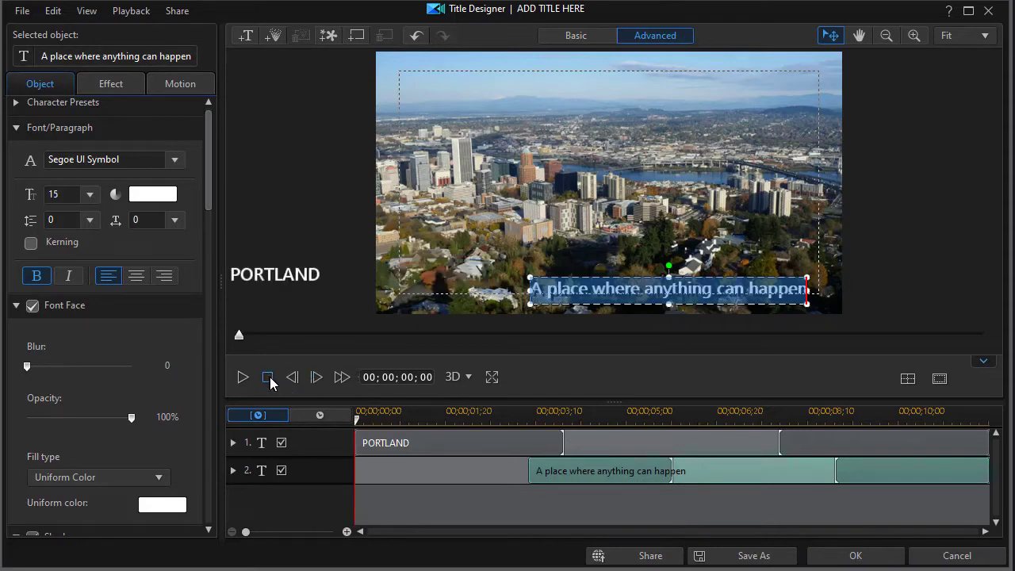
left_click(243, 378)
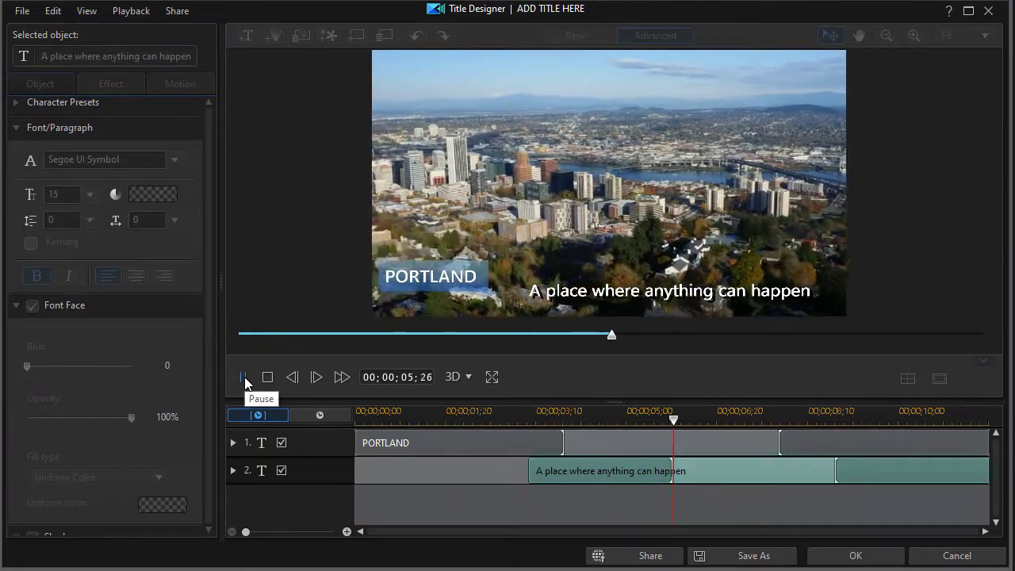
left_click(244, 378)
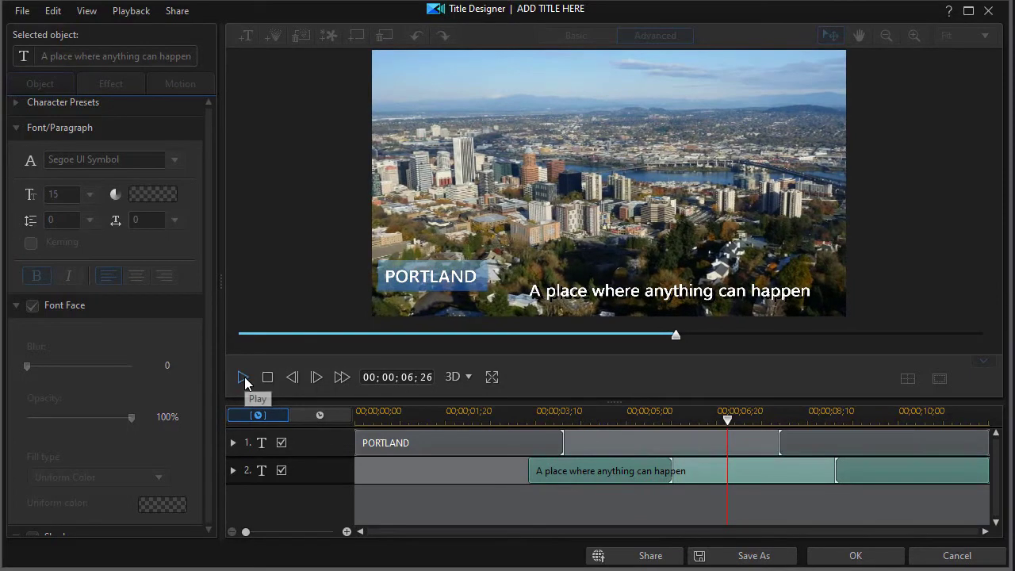
Accept the title, then play the movie from the PORTLAND title to review its timing
left_click(879, 556)
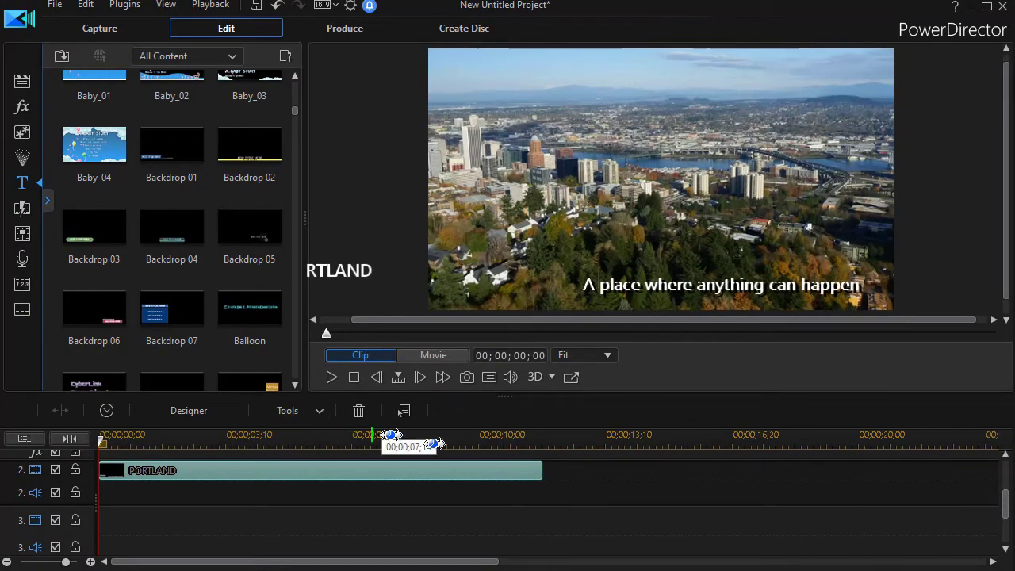
left_click_drag(1006, 508, 1005, 487)
left_click(437, 436)
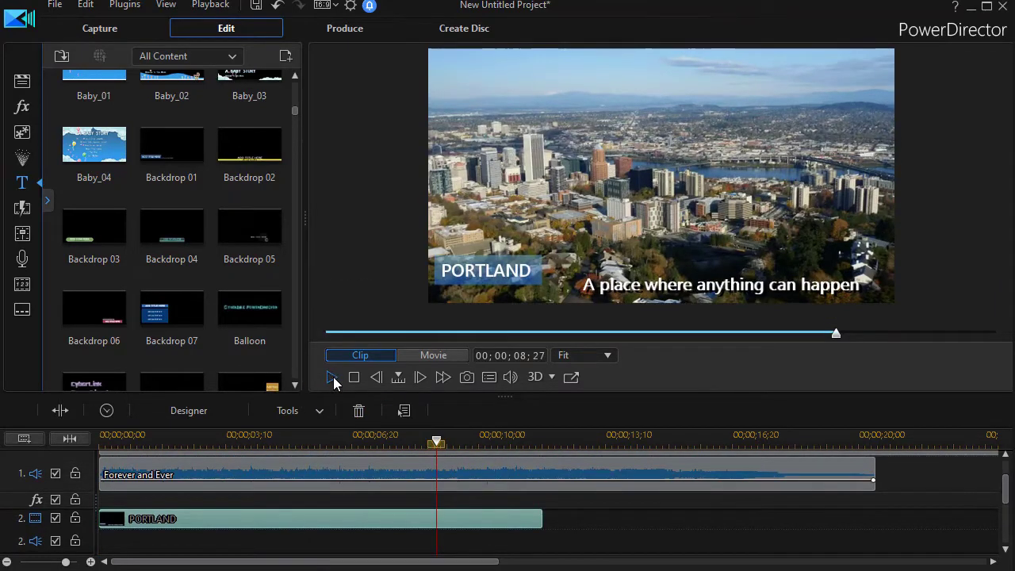
left_click(332, 377)
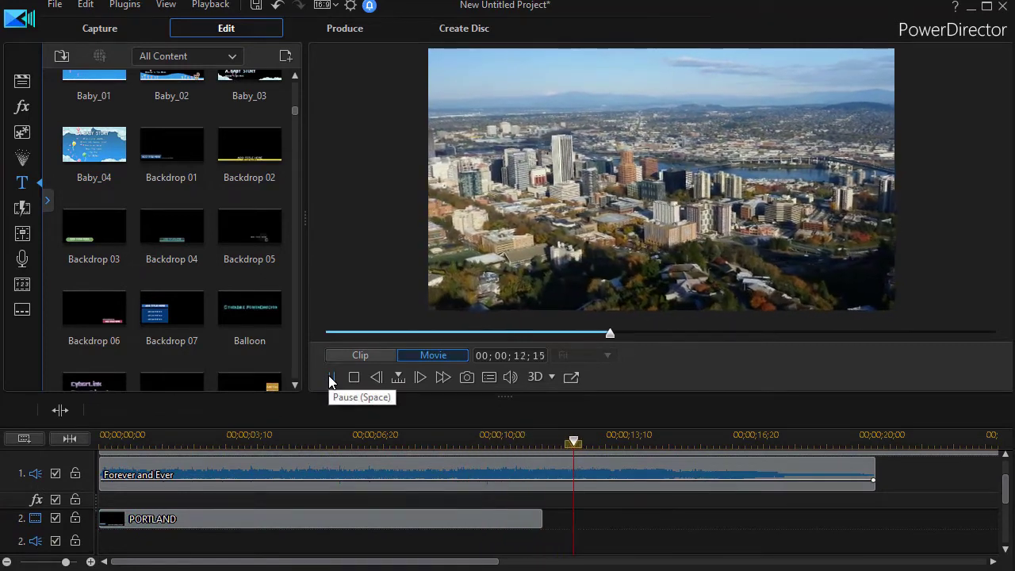
left_click(332, 378)
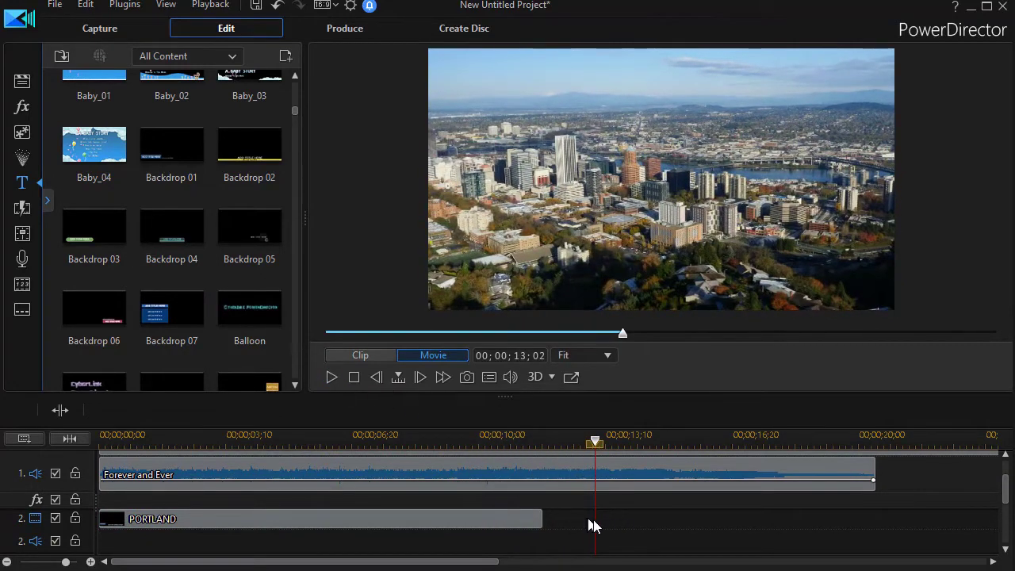
Extend the PORTLAND title clip on track 2 to about 00;00;13;08 and replay from 12 seconds
left_click(541, 524)
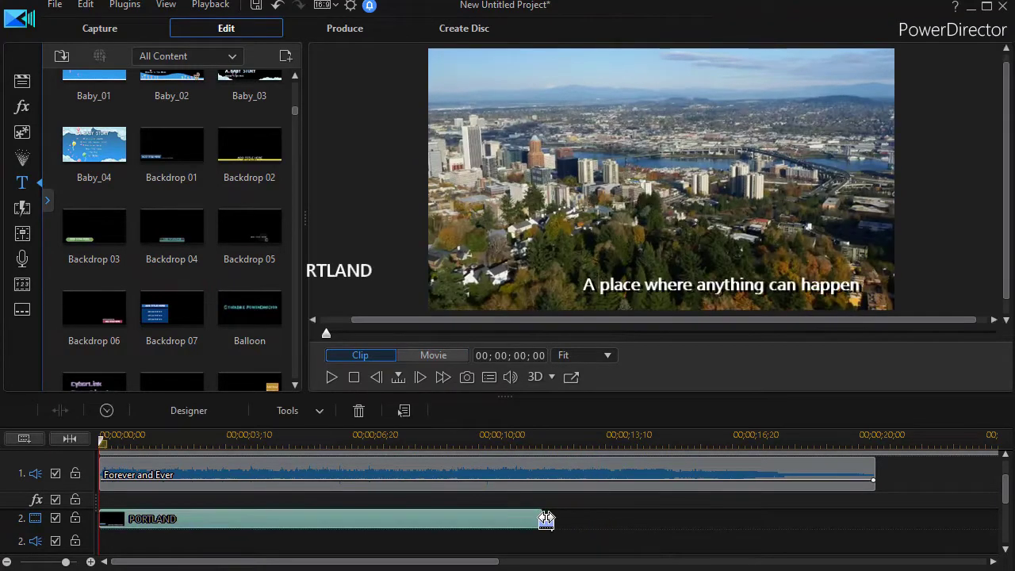
left_click(561, 525)
left_click(543, 524)
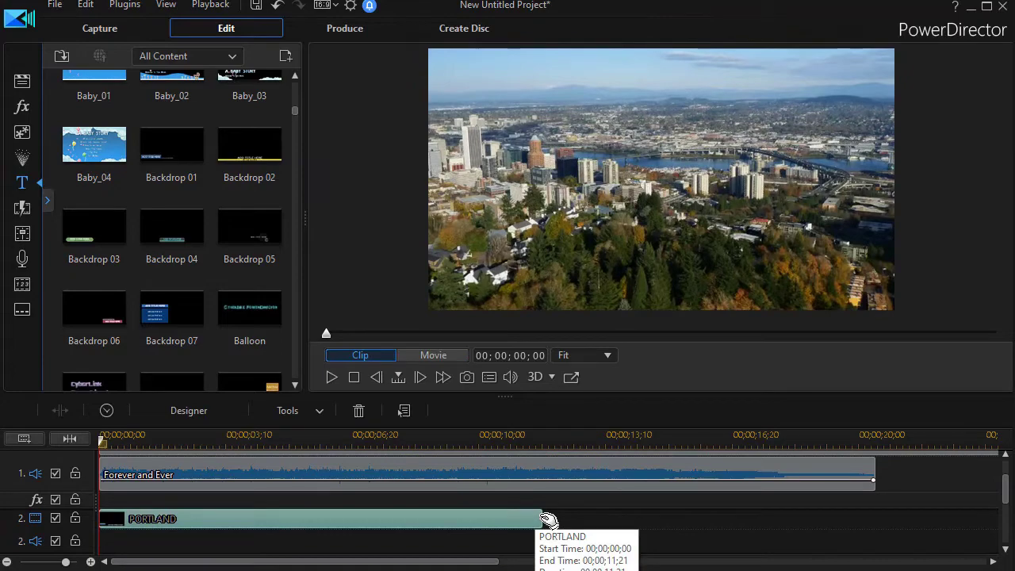
left_click_drag(544, 524, 594, 527)
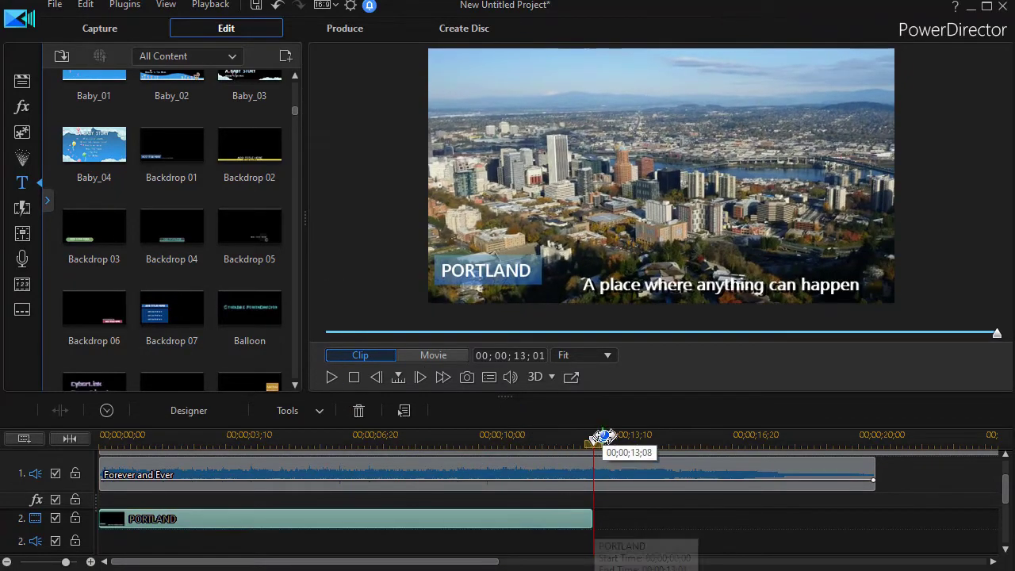
left_click_drag(599, 455, 556, 464)
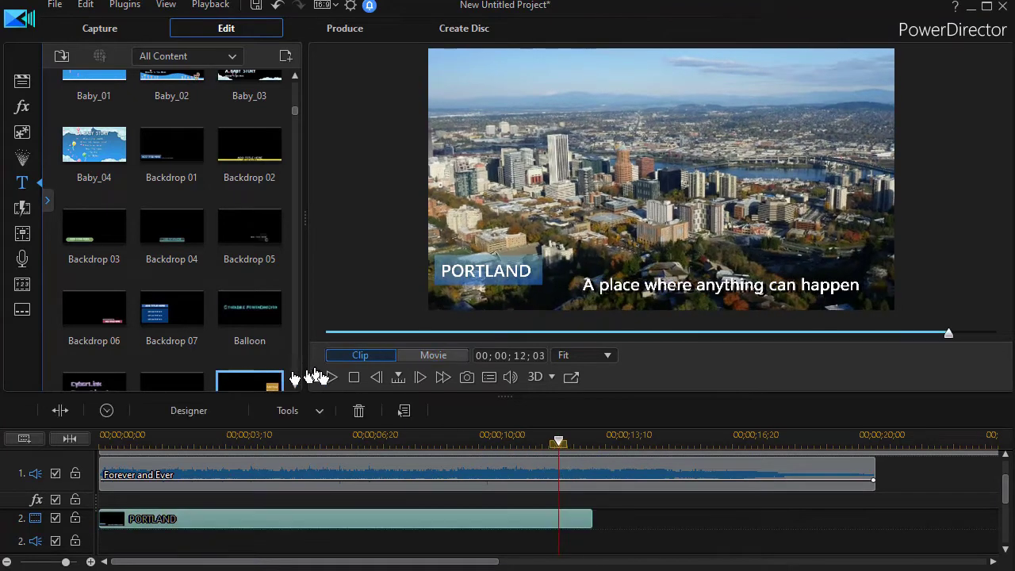
left_click(332, 379)
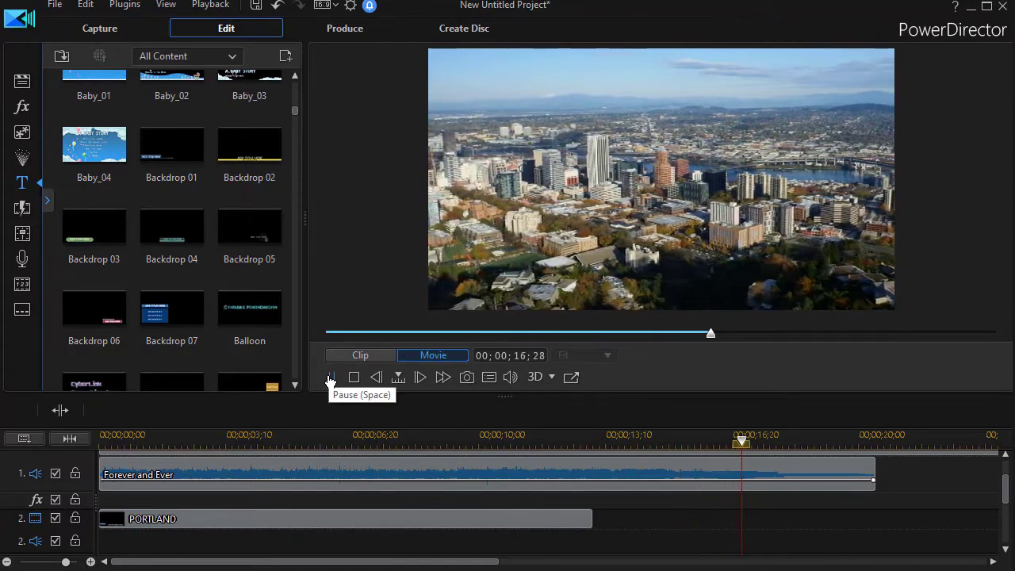
left_click(332, 378)
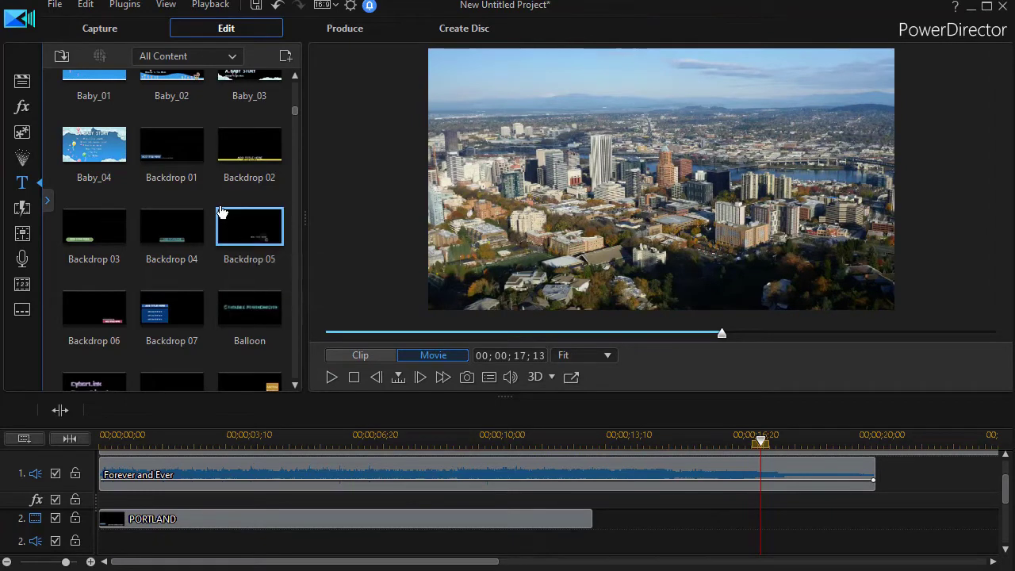
Place the Annual Report title after PORTLAND, extend it slightly, and open it for editing
scroll(229, 195, "up", 3)
left_click_drag(172, 182, 597, 524)
left_click_drag(782, 520, 798, 524)
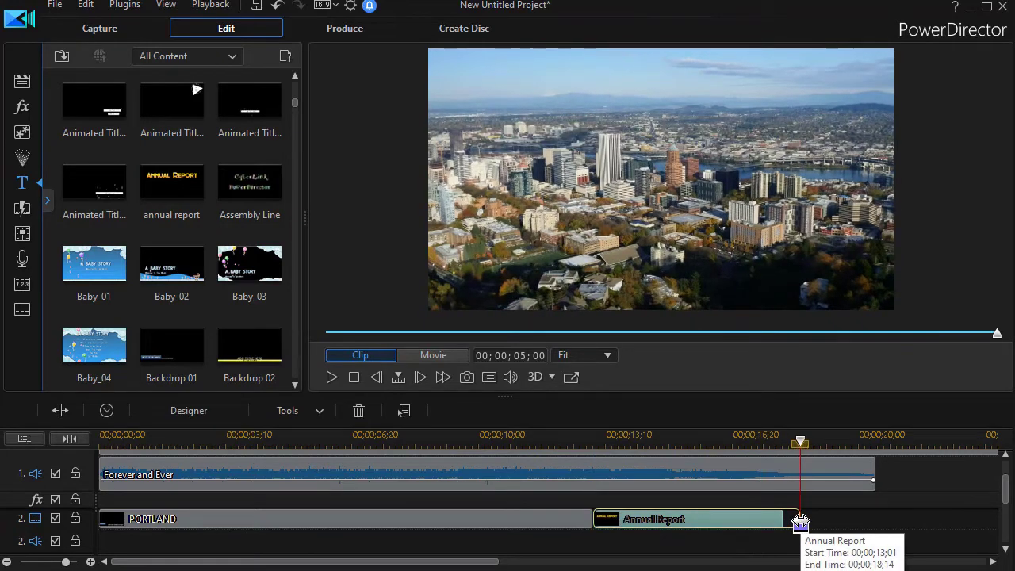
double_click(683, 521)
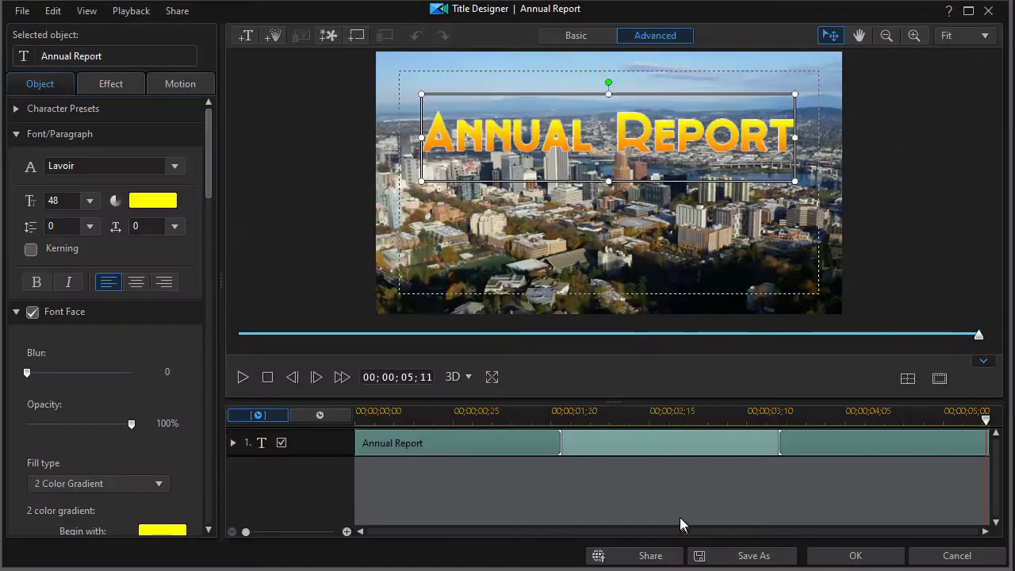
Replace the Annual Report wording with visitportland.com and centre it horizontally
left_click_drag(435, 131, 796, 137)
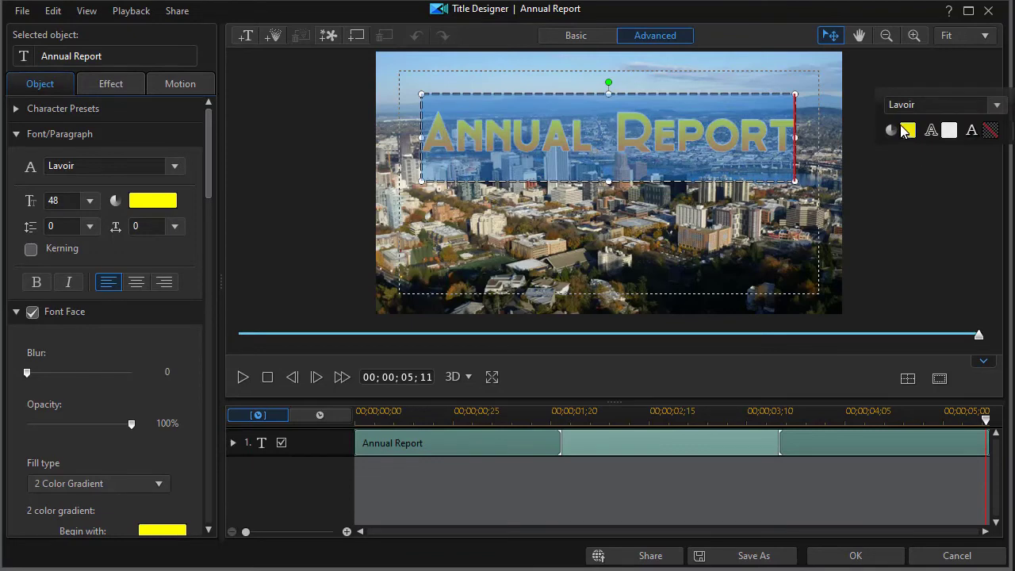
type("visitportland.com")
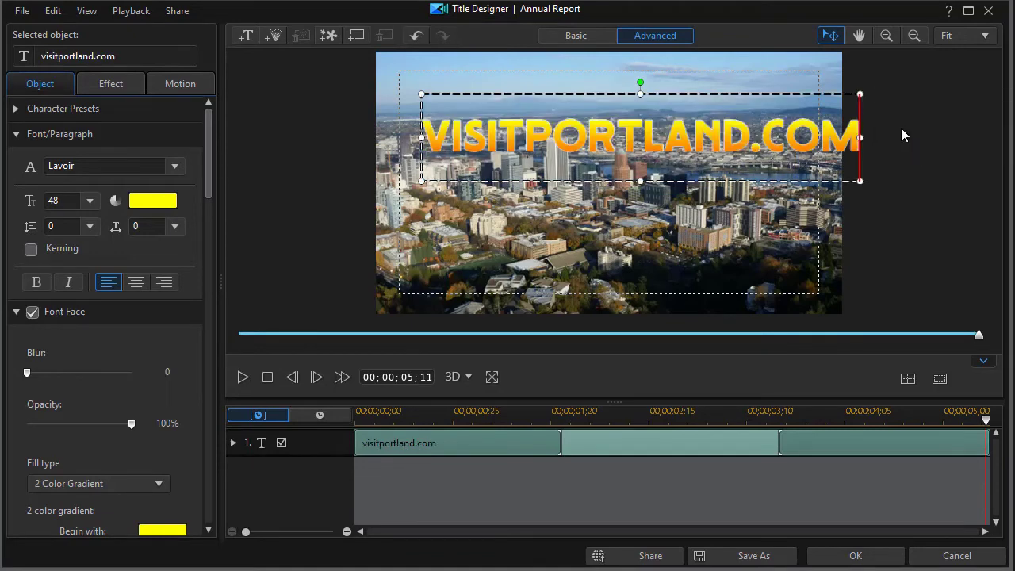
left_click(909, 381)
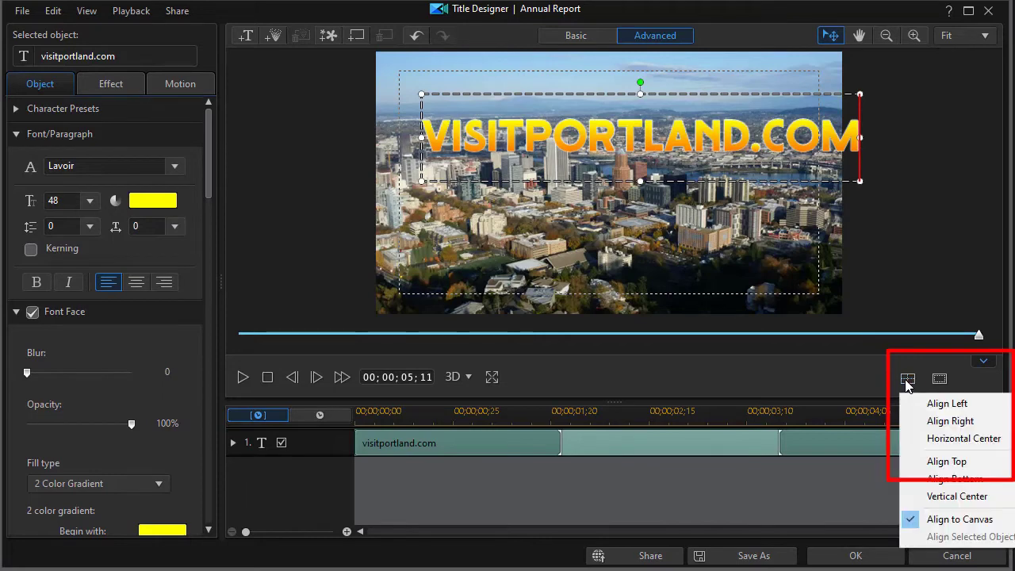
left_click(932, 440)
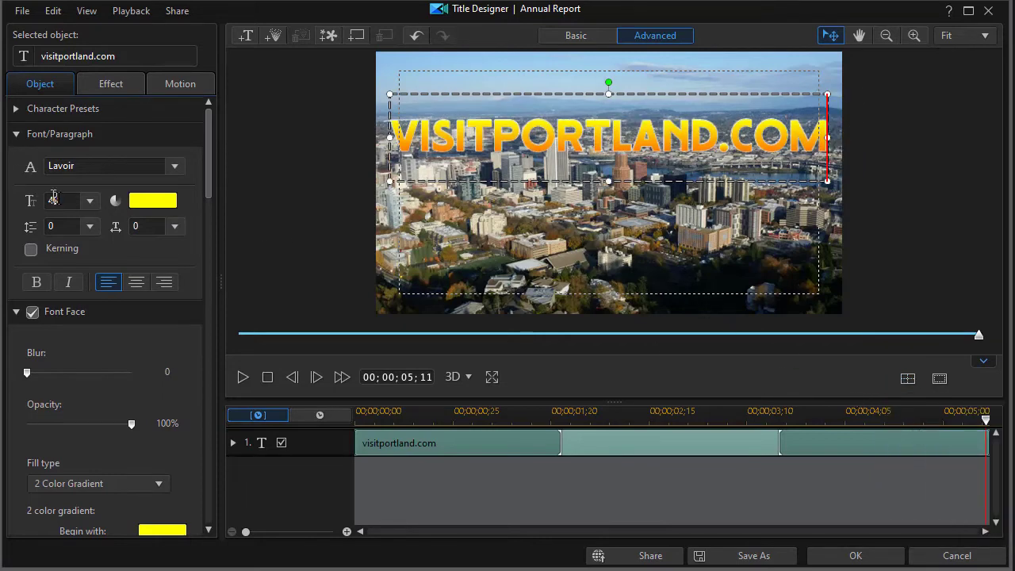
Set the title text to font size 44 and re-centre it horizontally
left_click(430, 136)
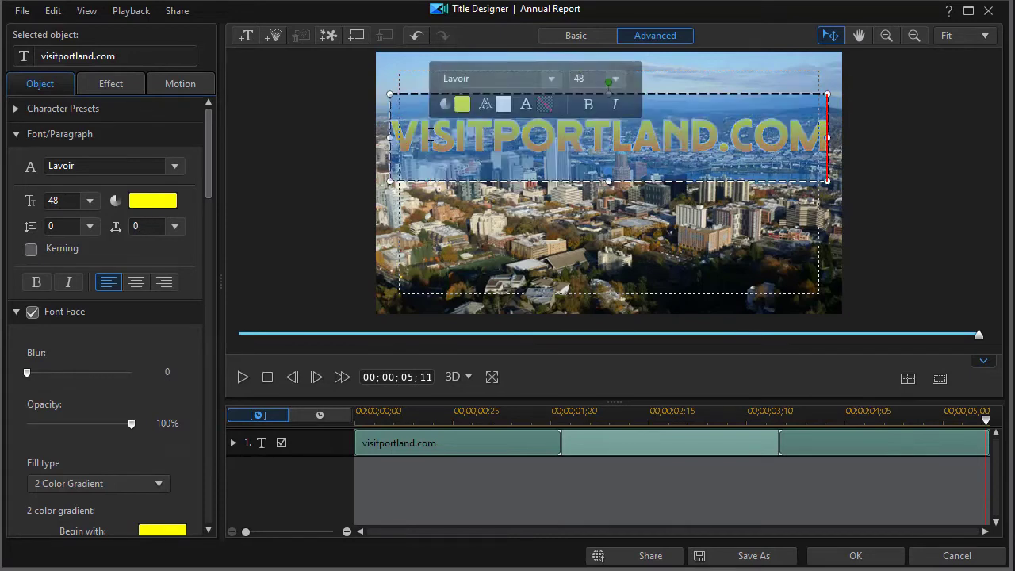
left_click_drag(407, 135, 829, 137)
key("ctrl+a")
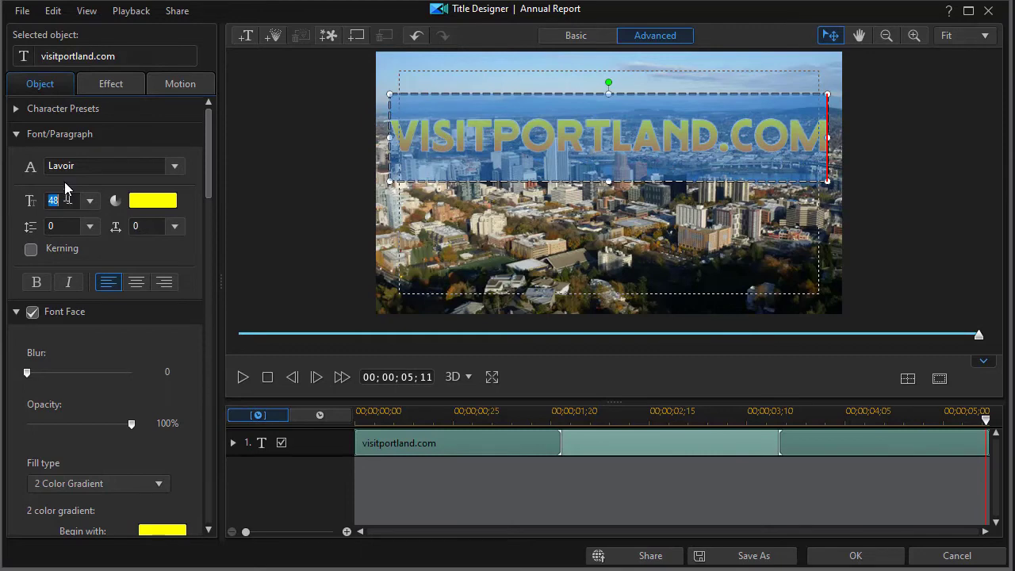
type("44")
key("Return")
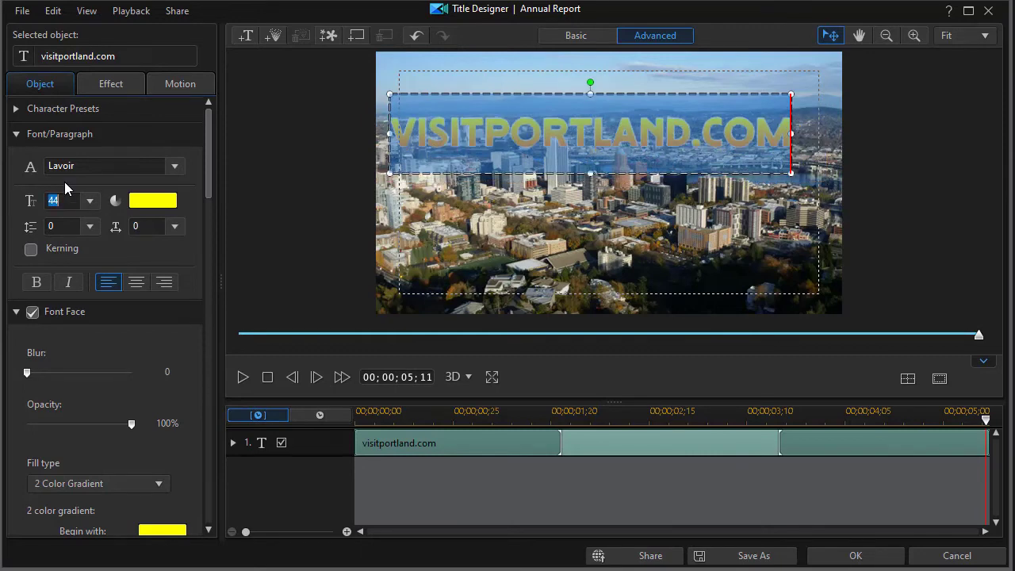
left_click(909, 375)
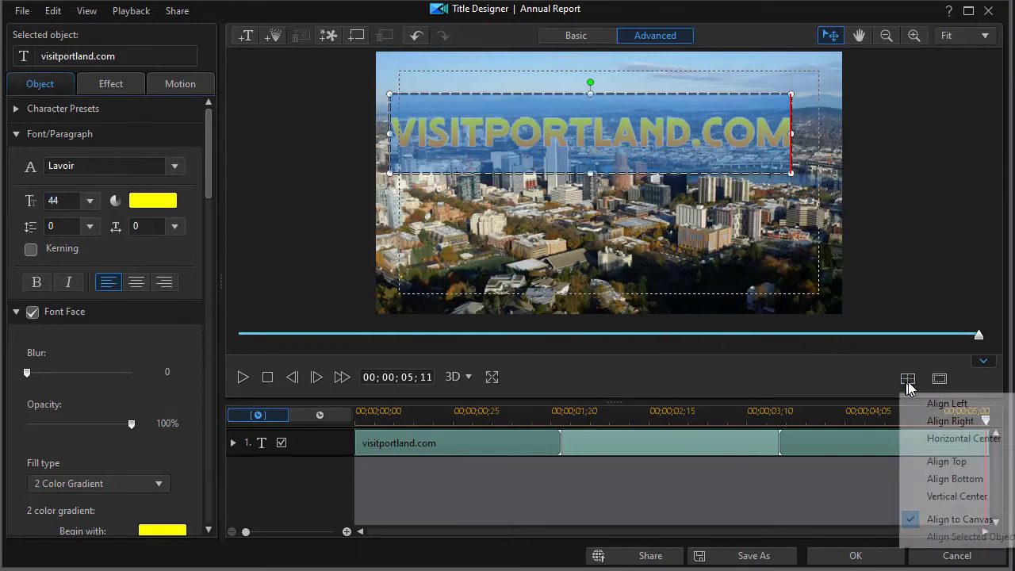
left_click(944, 441)
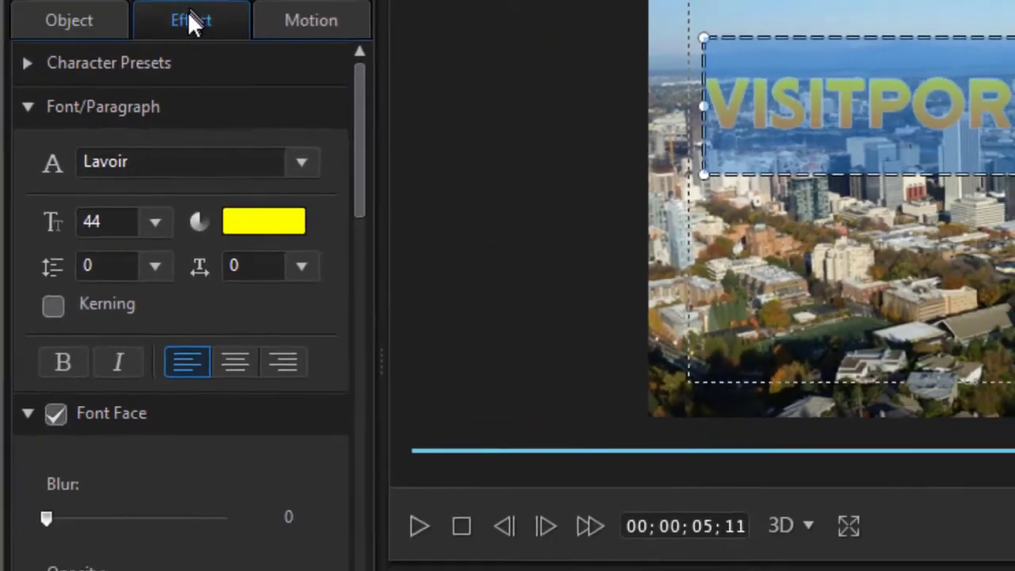
Apply the Zoom starting effect to the VISITPORTLAND.COM title and accept with OK
left_click(222, 10)
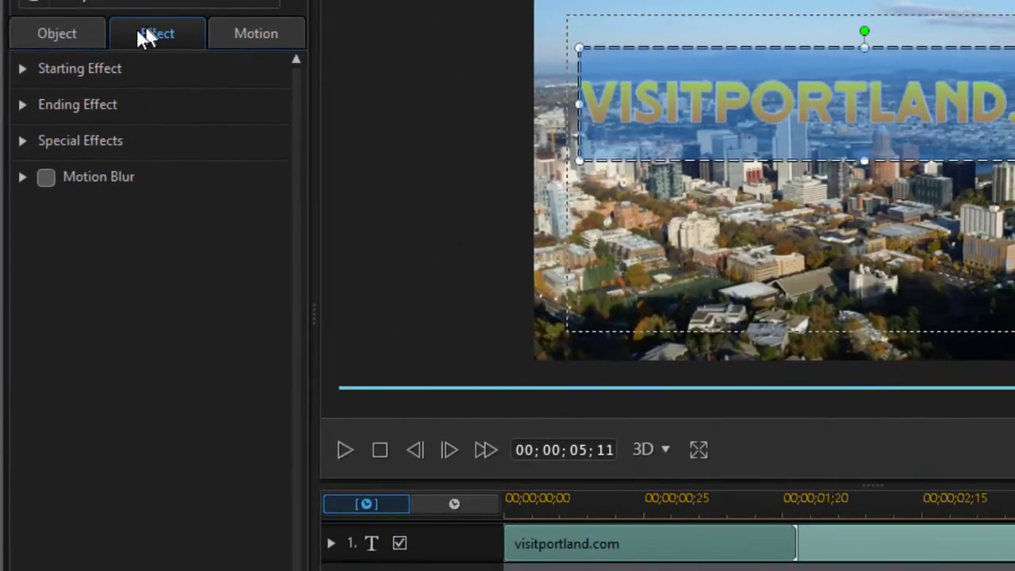
left_click(24, 69)
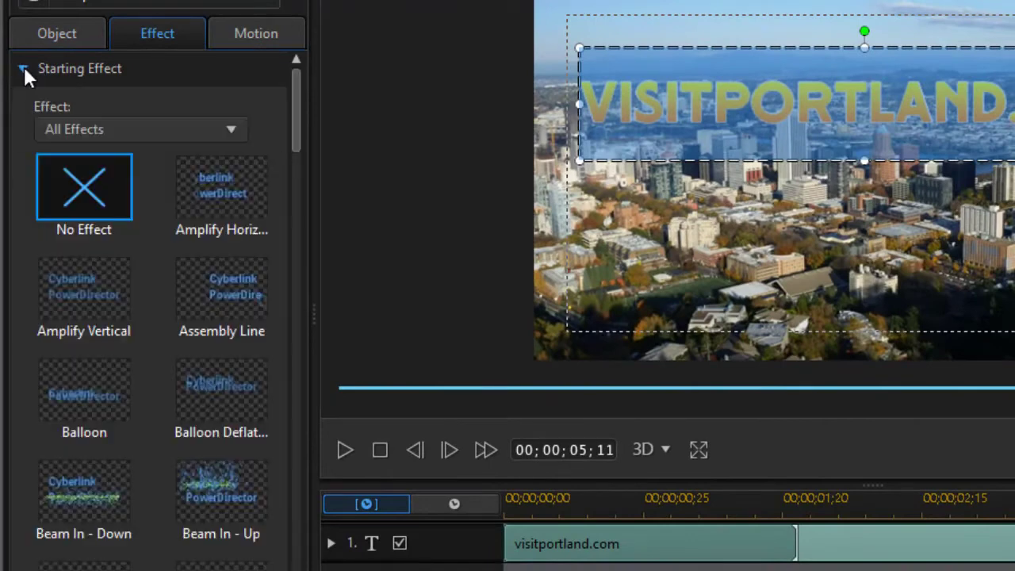
scroll(273, 206, "down", 15)
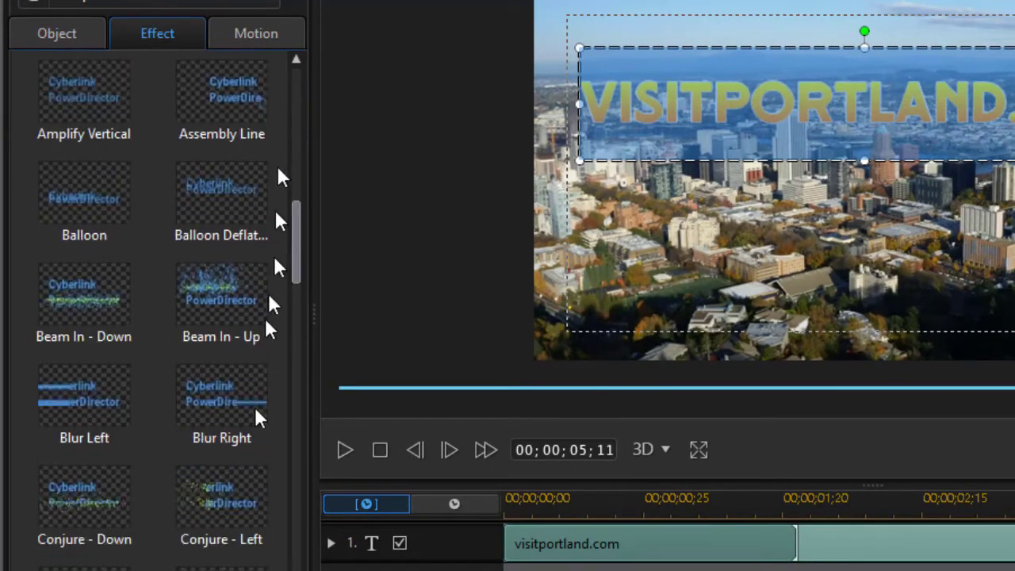
left_click(215, 410)
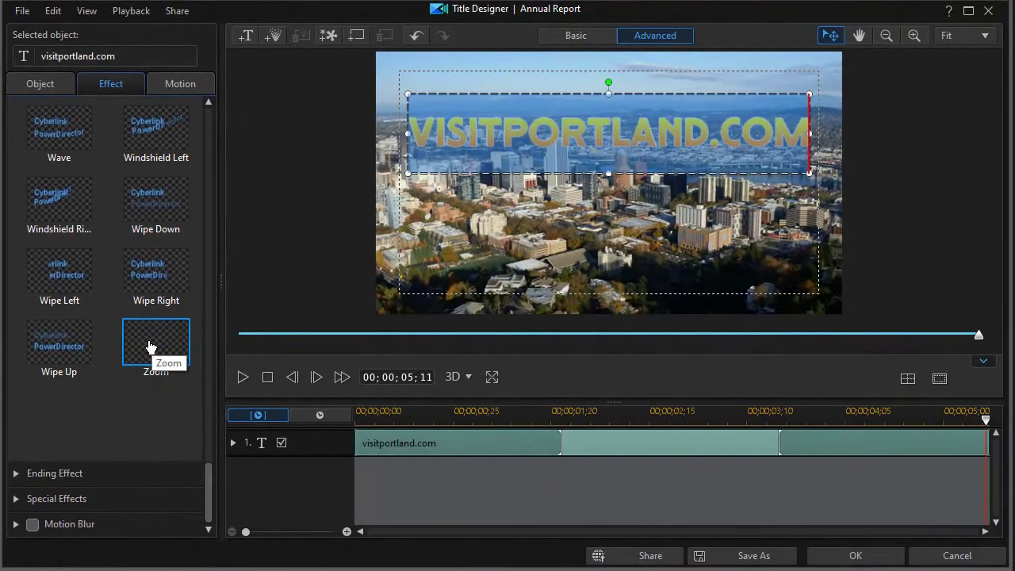
left_click(866, 560)
left_click_drag(800, 441, 453, 453)
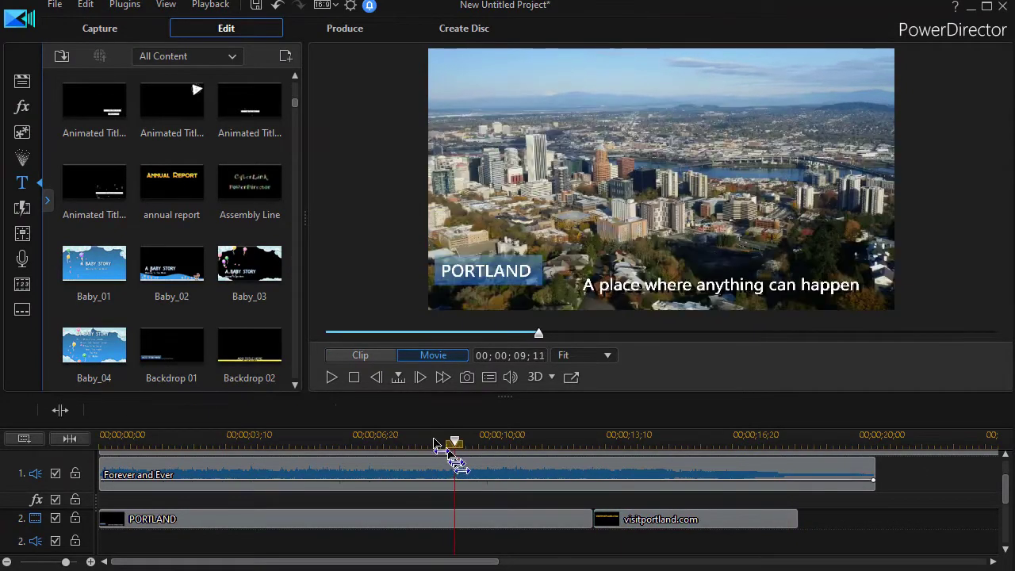
left_click(332, 379)
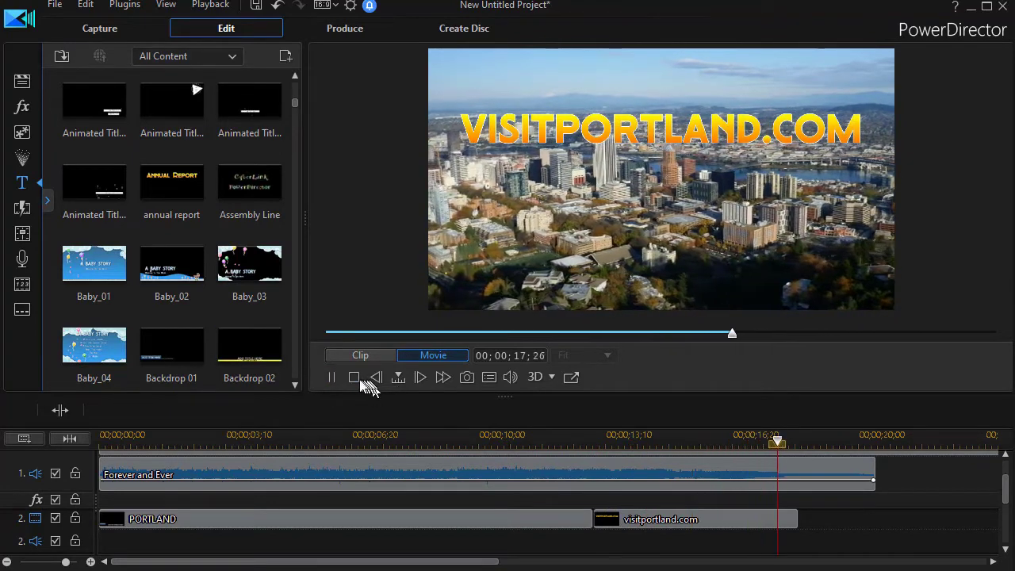
left_click(354, 378)
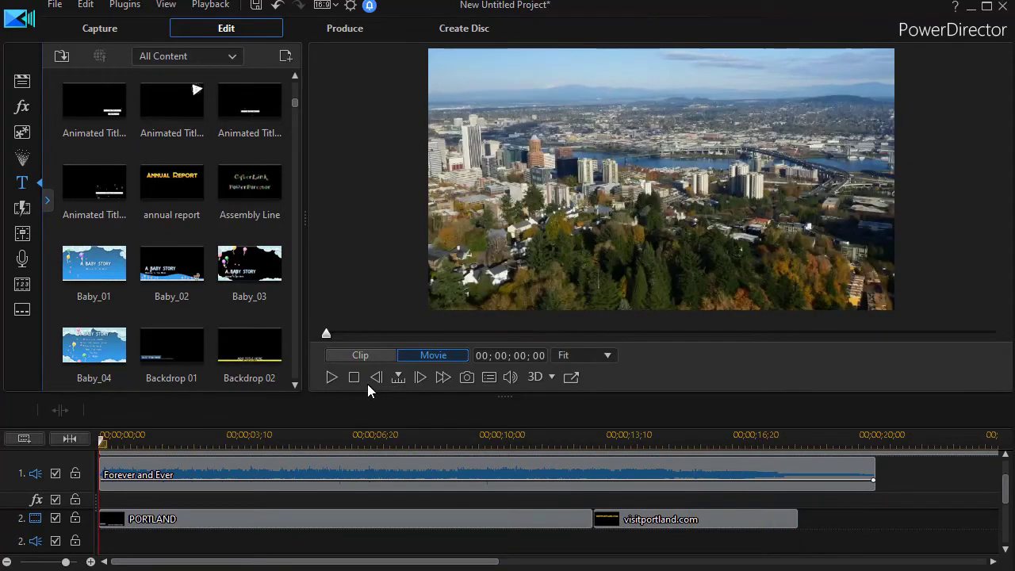